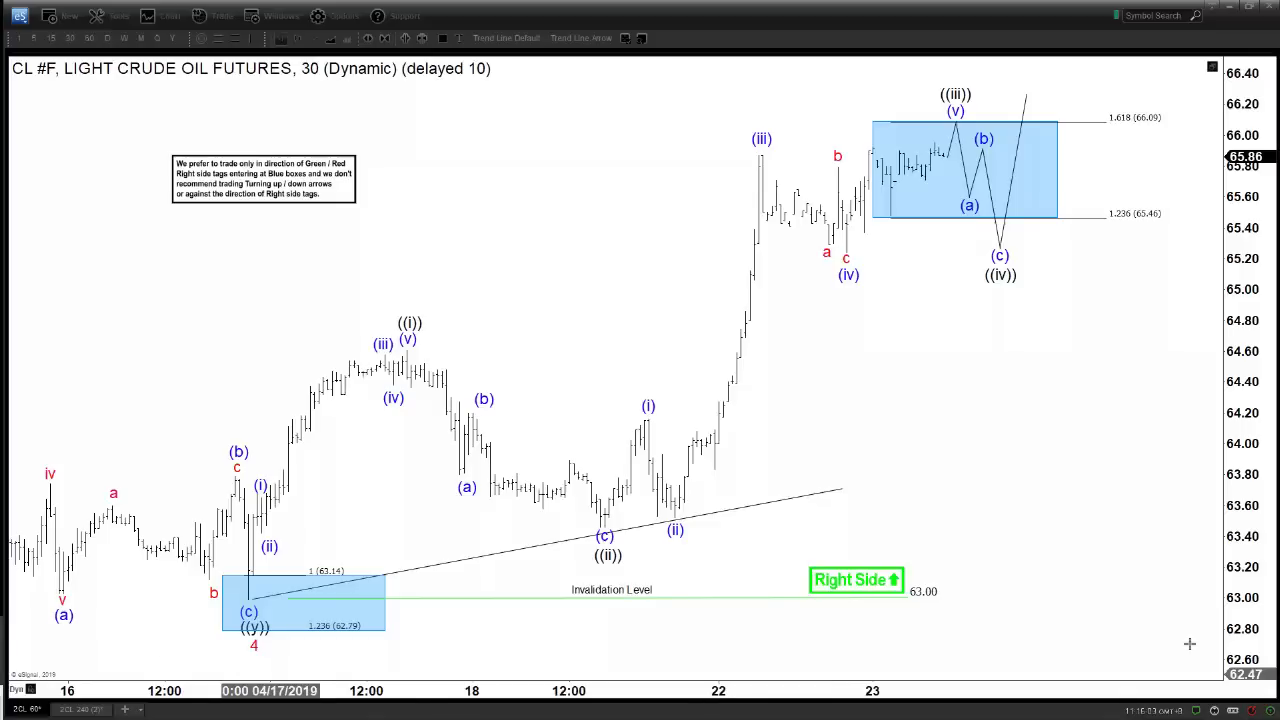
# Focus the CL chart window and select the Trend Line Arrow drawing tool.
pyautogui.click(1009, 389)
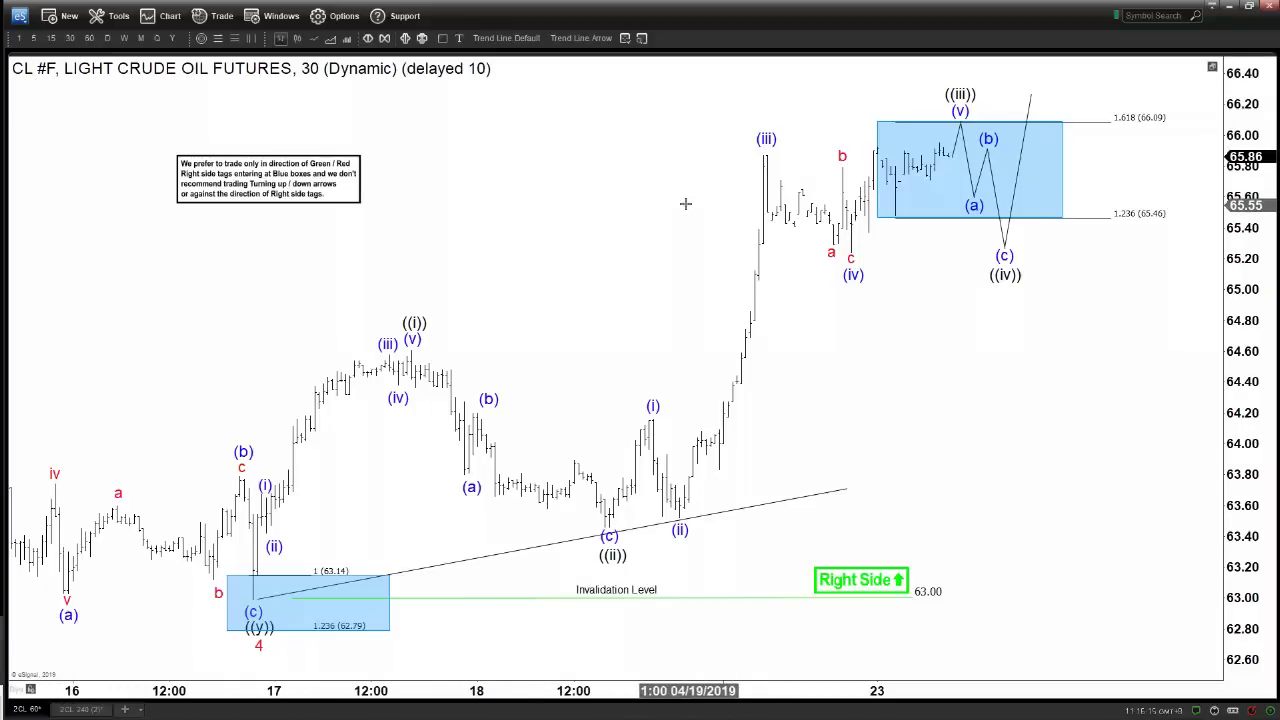
pyautogui.click(578, 38)
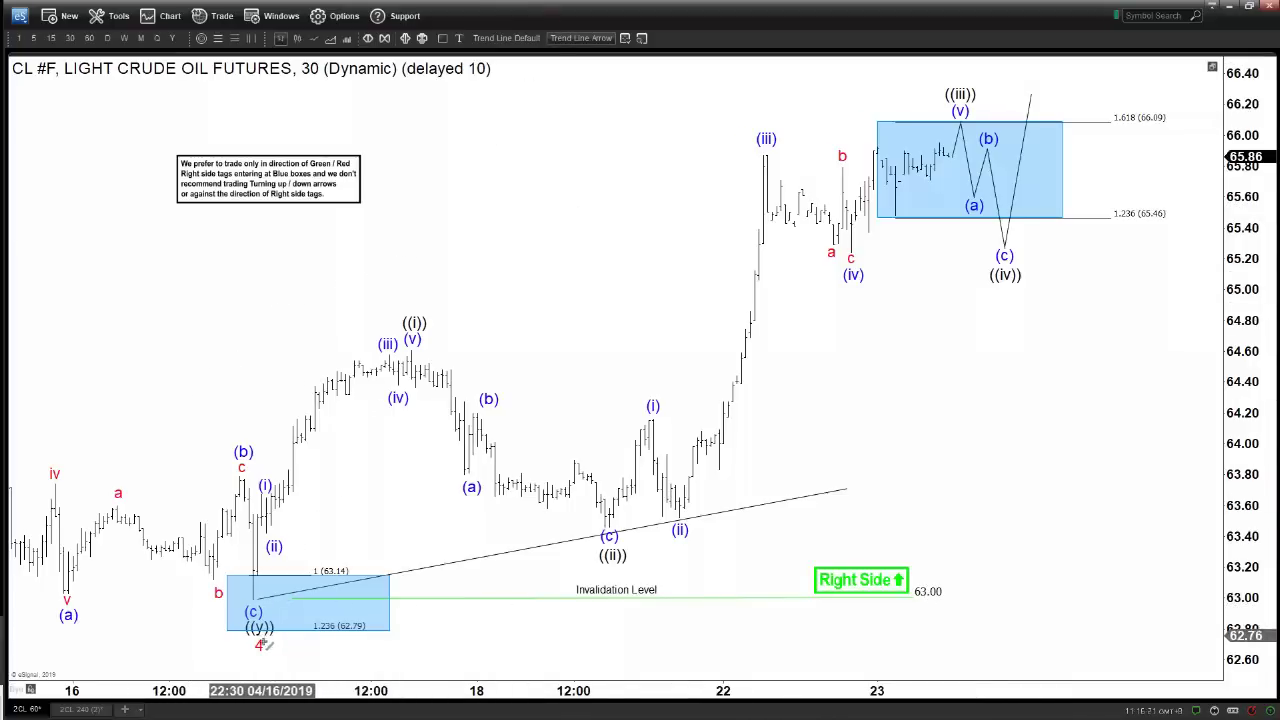
pyautogui.moveTo(212, 652); pyautogui.dragTo(245, 646)
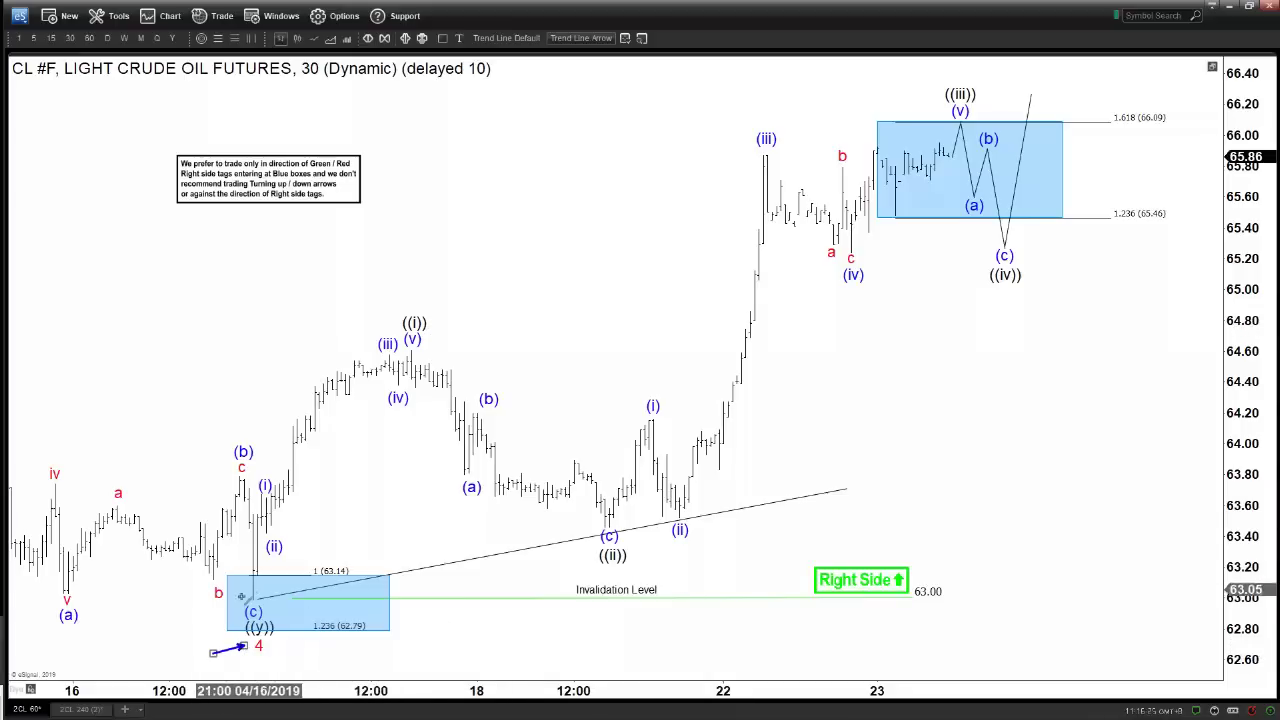
pyautogui.moveTo(254, 594); pyautogui.dragTo(1056, 74)
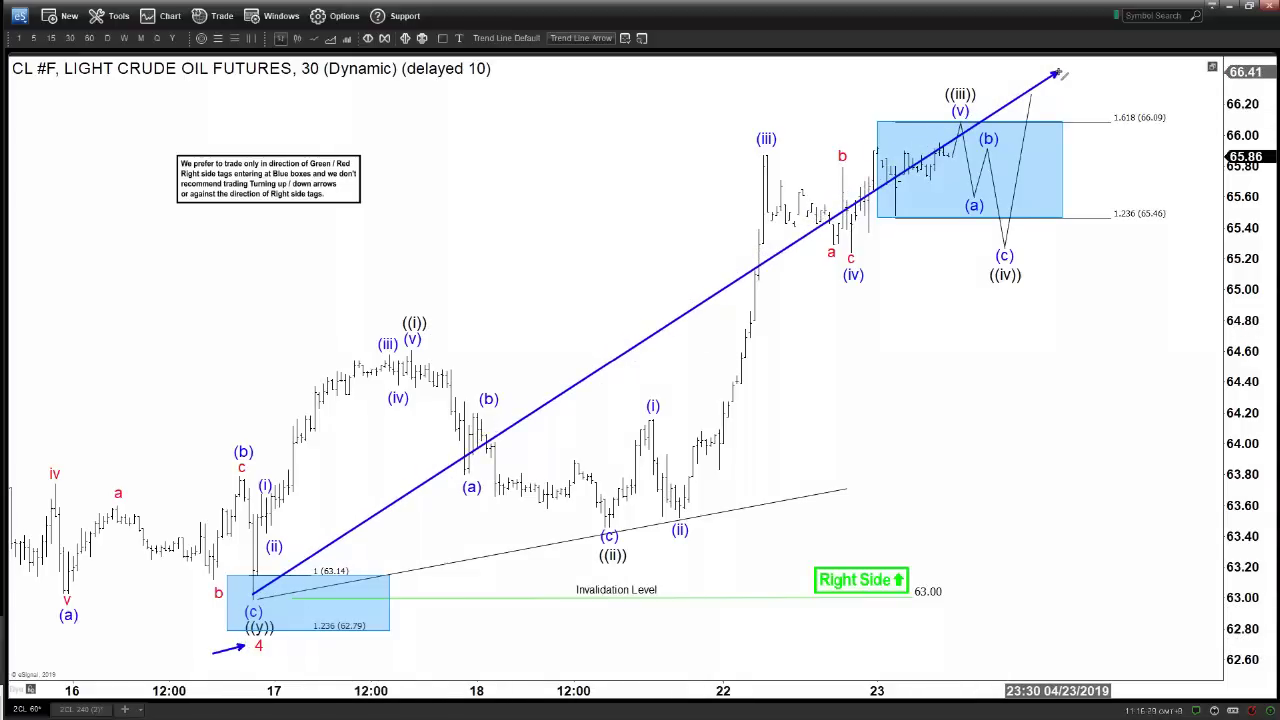
pyautogui.press('Delete')
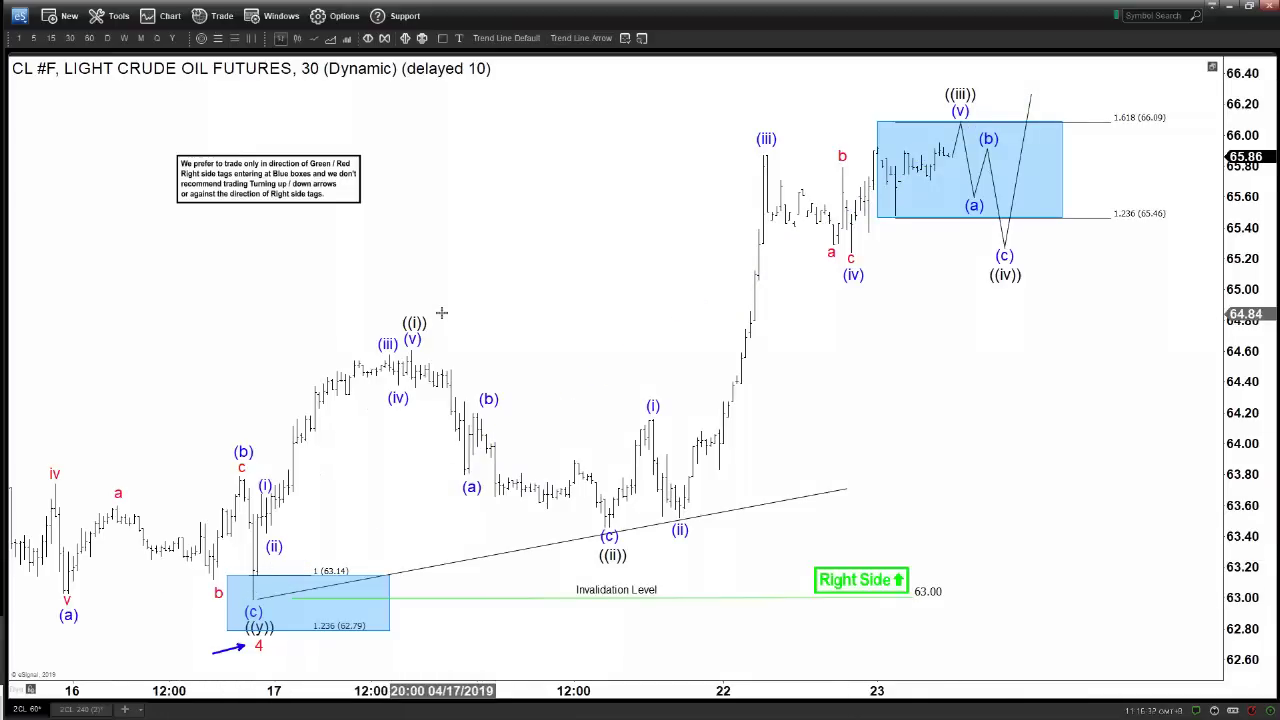
pyautogui.rightClick(229, 647)
pyautogui.press('Escape')
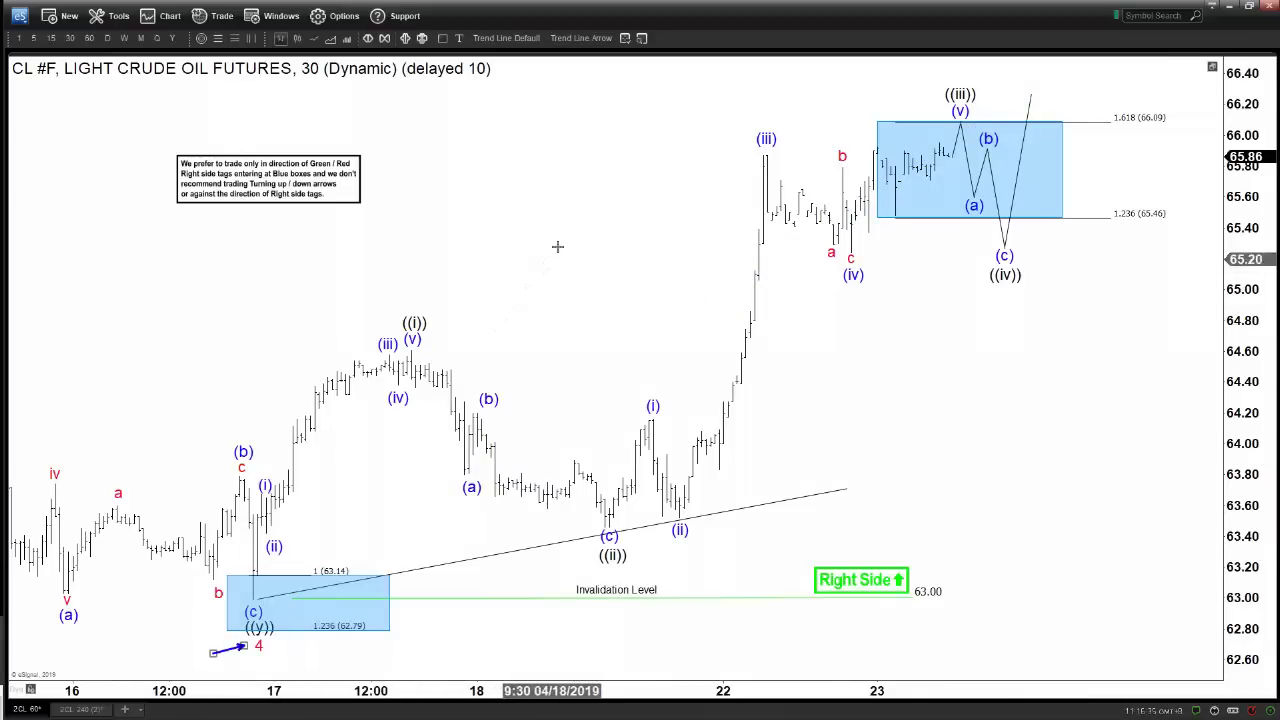
pyautogui.rightClick(226, 650)
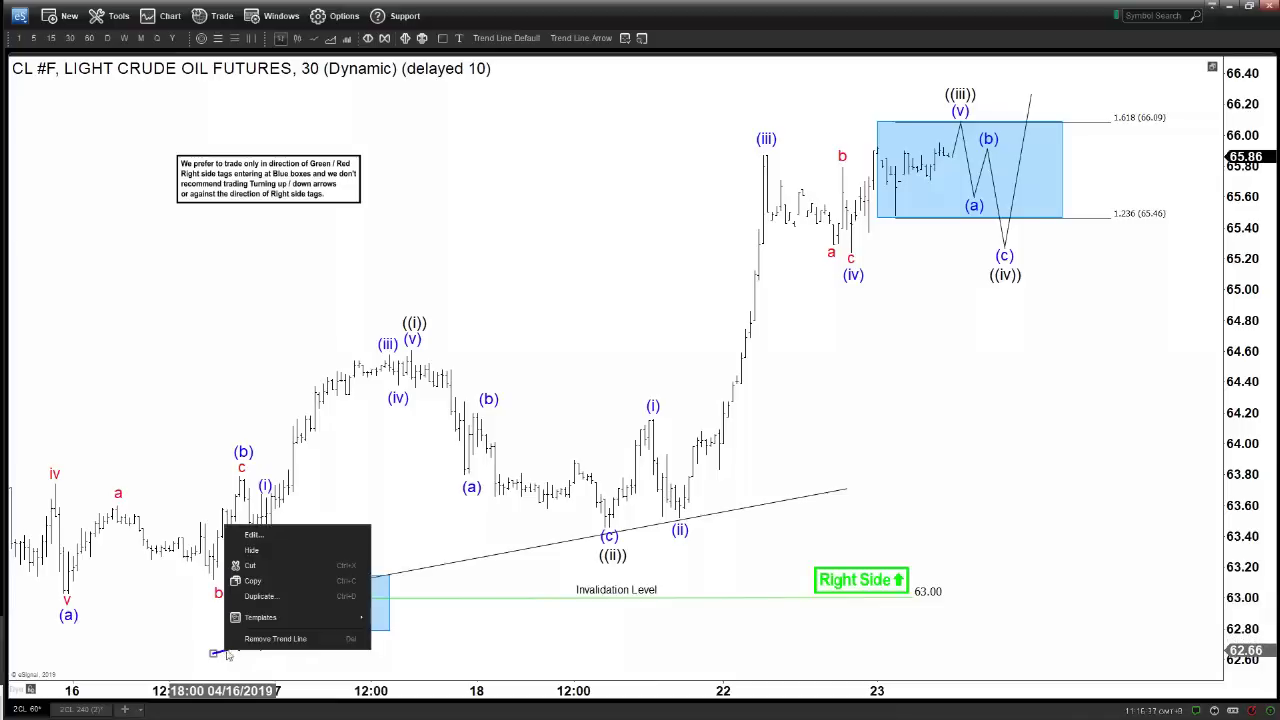
pyautogui.click(252, 650)
pyautogui.moveTo(554, 218); pyautogui.dragTo(524, 222)
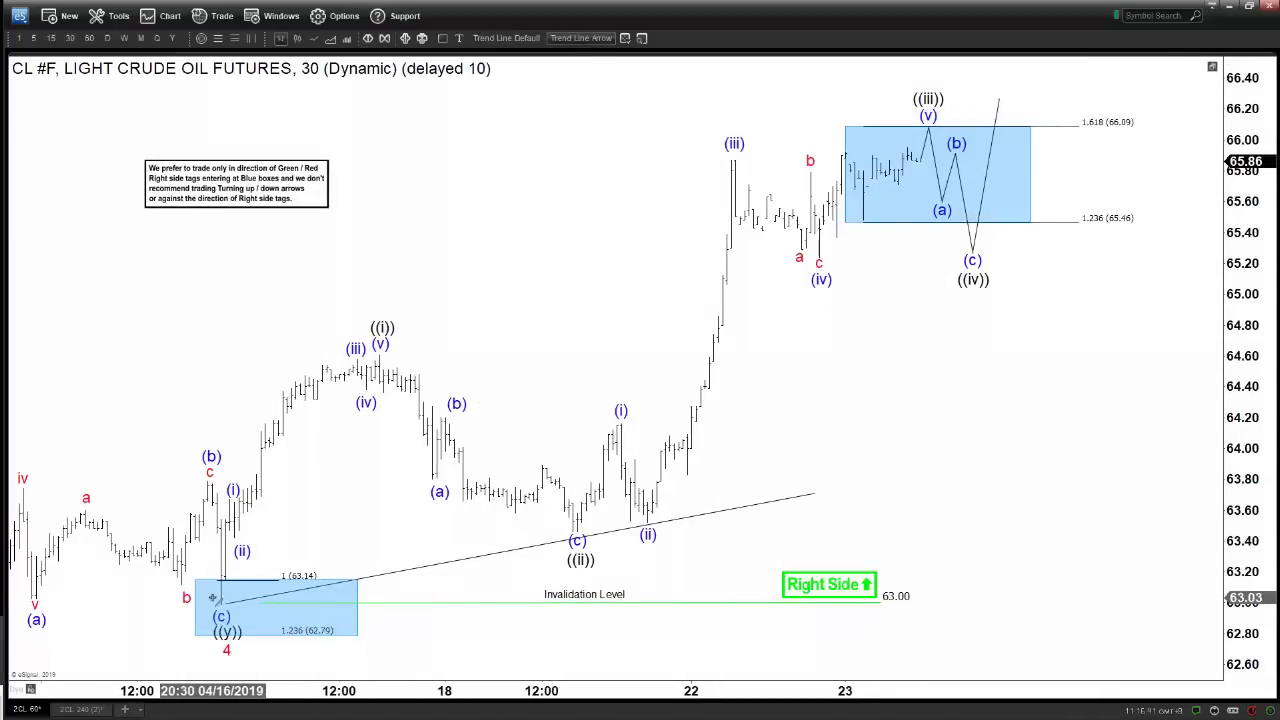
# Draw blue arrows from ((y)) up to ((i)), plus a long rising arrow ending at (c) ((iv)).
pyautogui.moveTo(216, 598)
pyautogui.mouseDown()
pyautogui.moveTo(400, 345)
pyautogui.moveTo(523, 474)
pyautogui.moveTo(568, 547)
pyautogui.mouseUp()
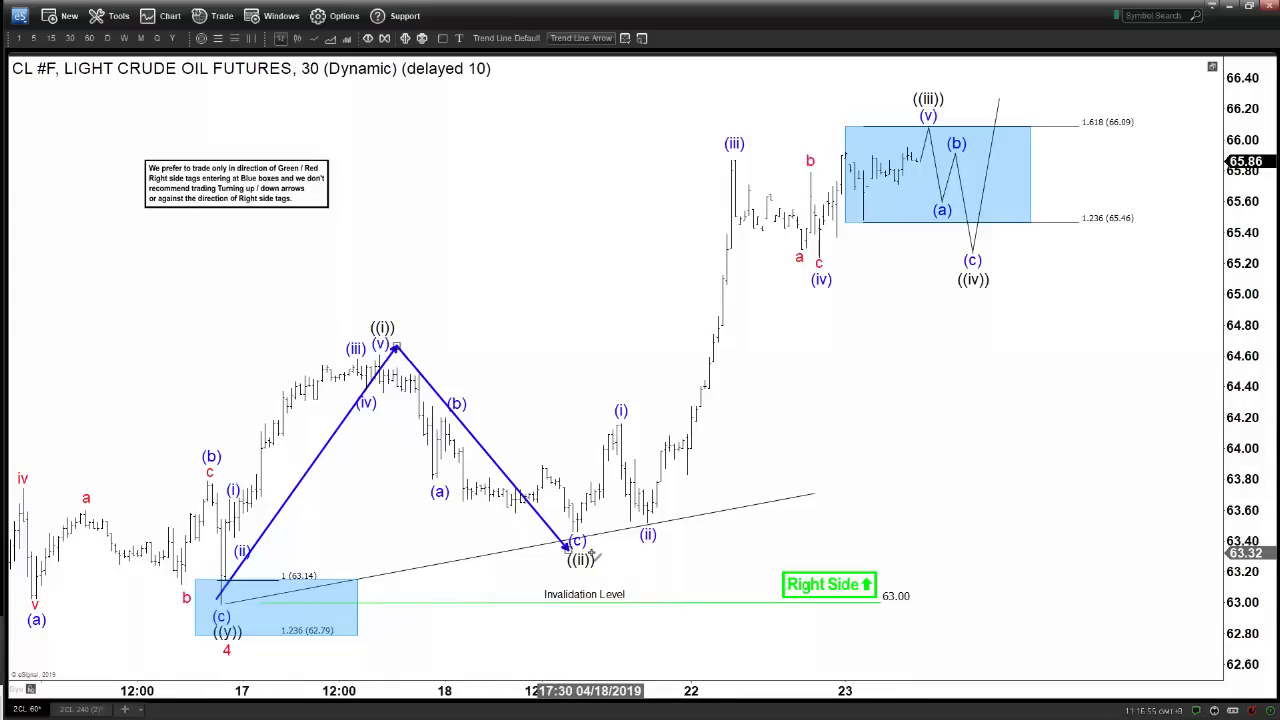
pyautogui.moveTo(568, 544)
pyautogui.mouseDown()
pyautogui.moveTo(943, 206)
pyautogui.moveTo(926, 95)
pyautogui.moveTo(911, 122)
pyautogui.mouseUp()
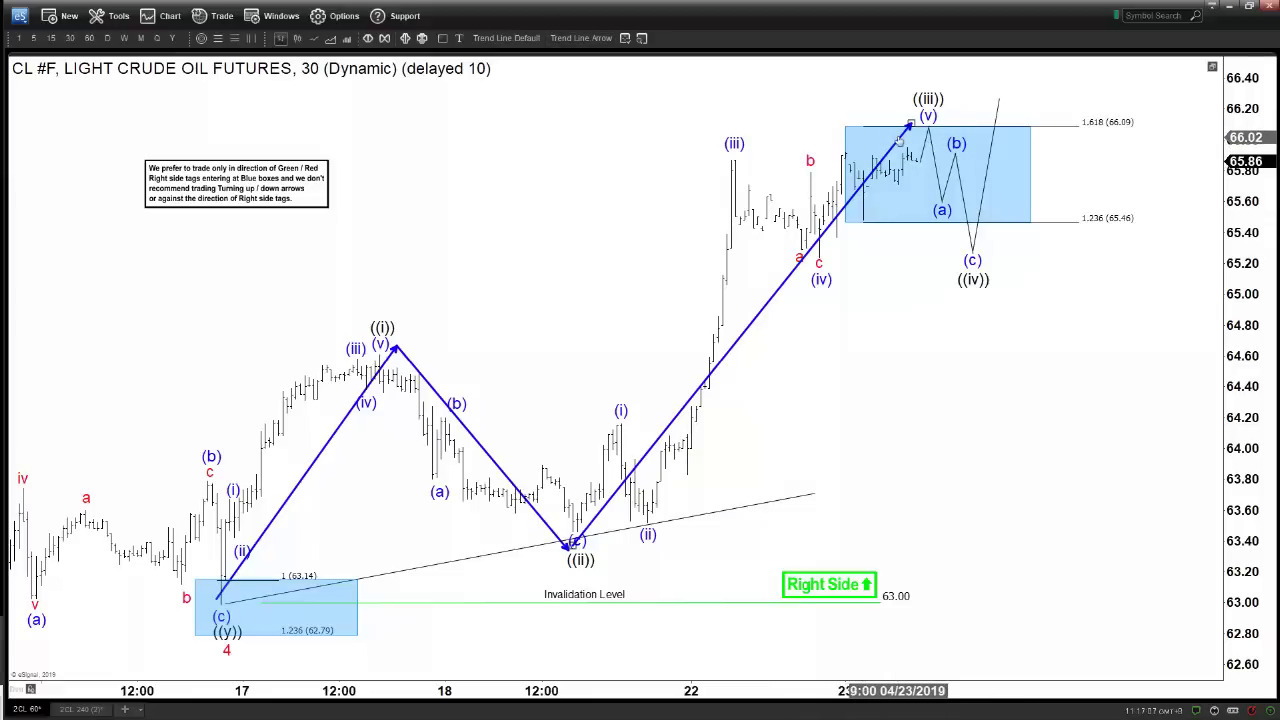
pyautogui.moveTo(900, 140); pyautogui.dragTo(965, 252)
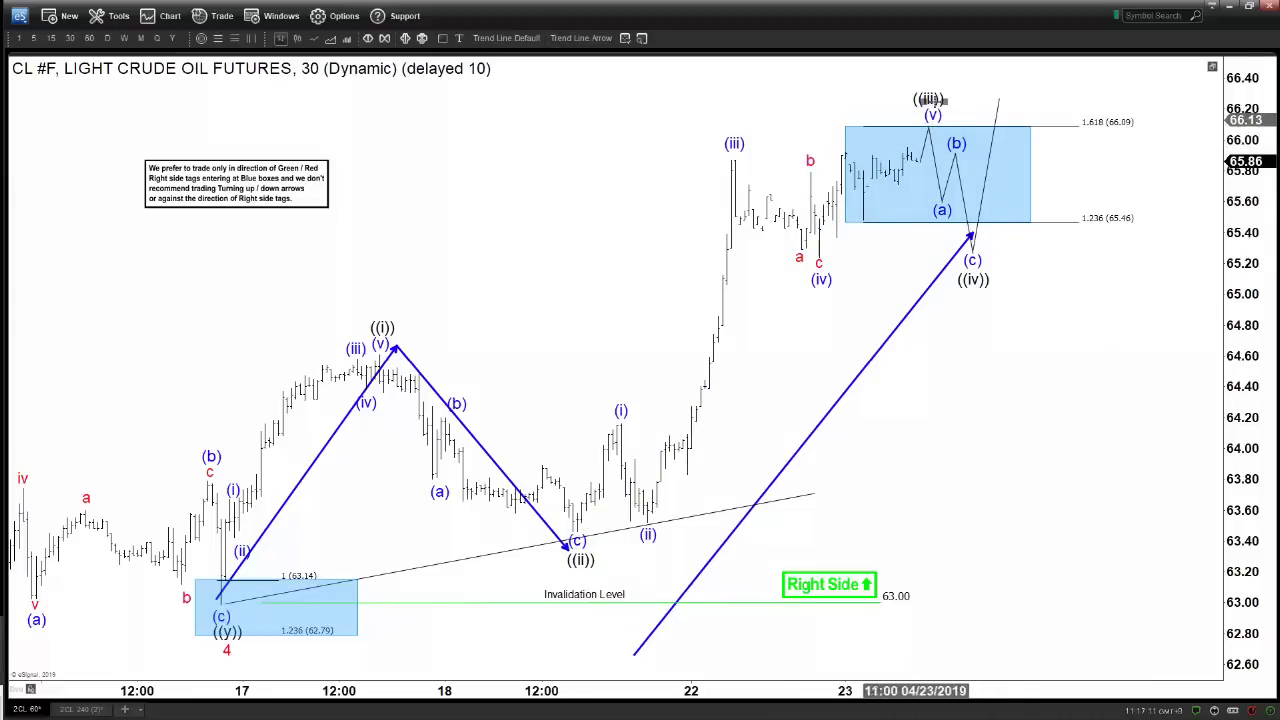
pyautogui.moveTo(940, 104)
pyautogui.mouseDown()
pyautogui.moveTo(918, 120)
pyautogui.moveTo(916, 105)
pyautogui.moveTo(931, 106)
pyautogui.mouseUp()
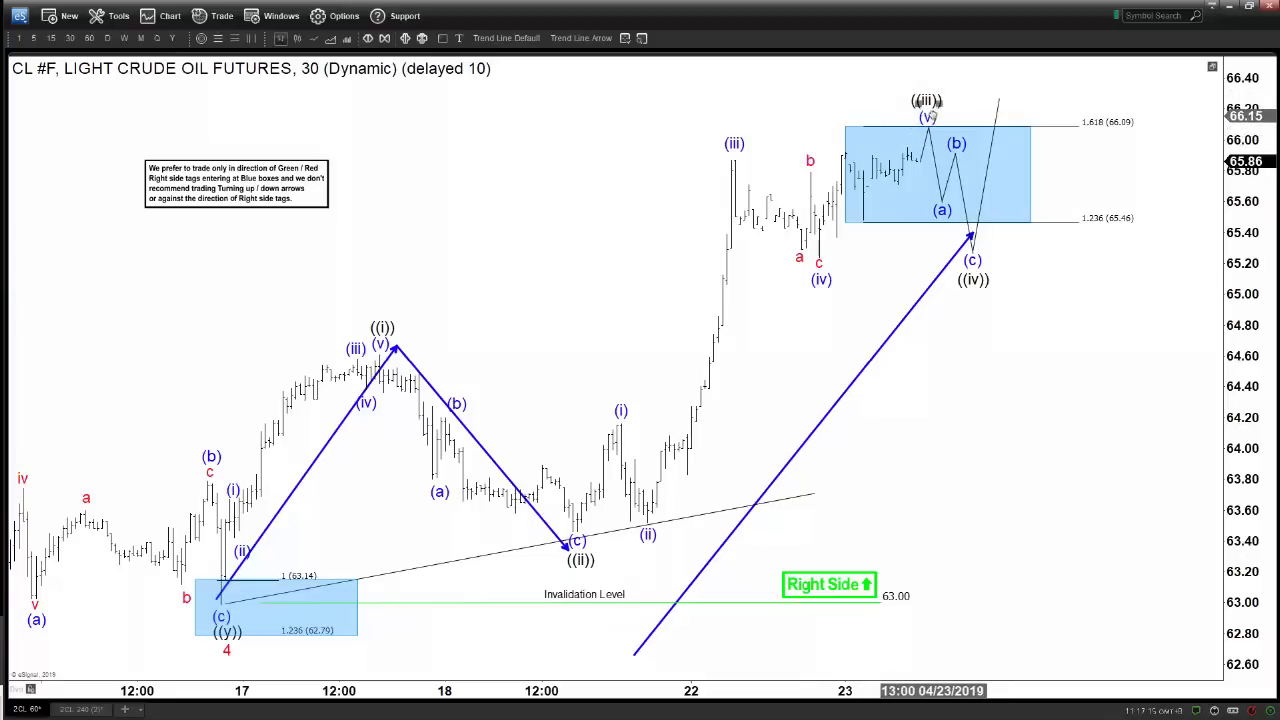
pyautogui.rightClick(905, 325)
# Remove the long rising arrow and the arrow falling to ((ii)) with Remove Trend Line.
pyautogui.click(977, 434)
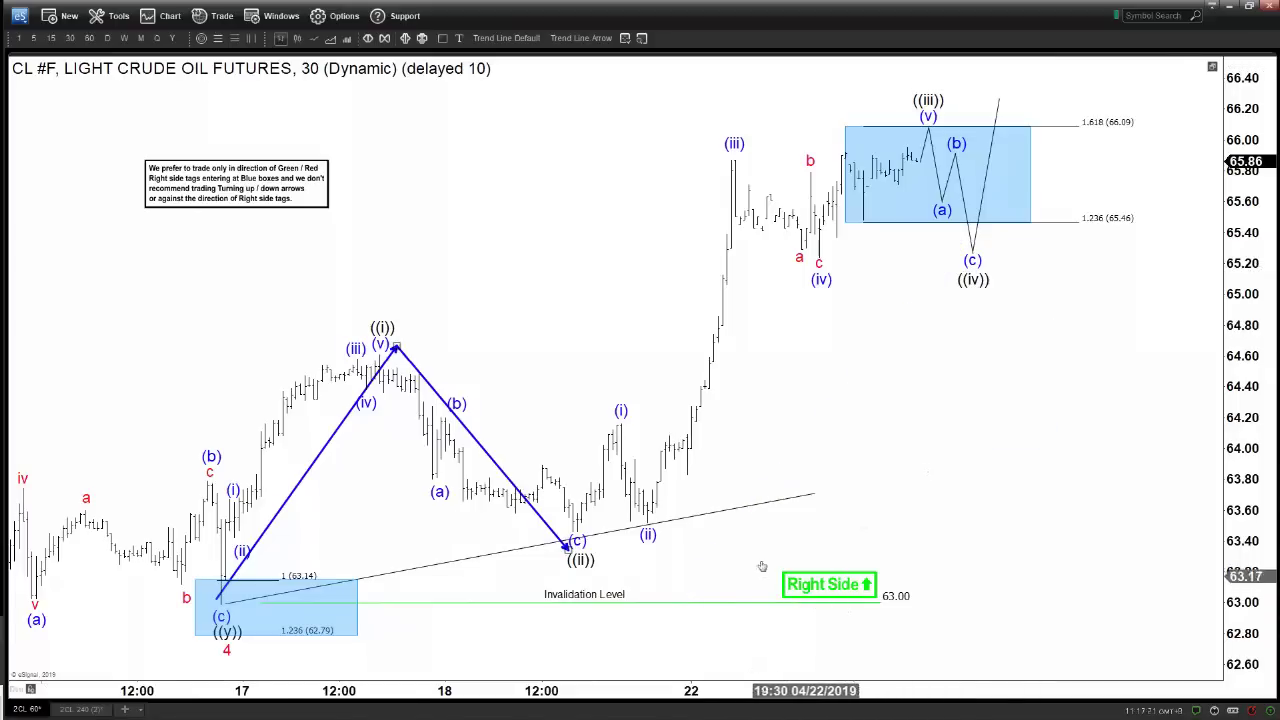
pyautogui.rightClick(411, 366)
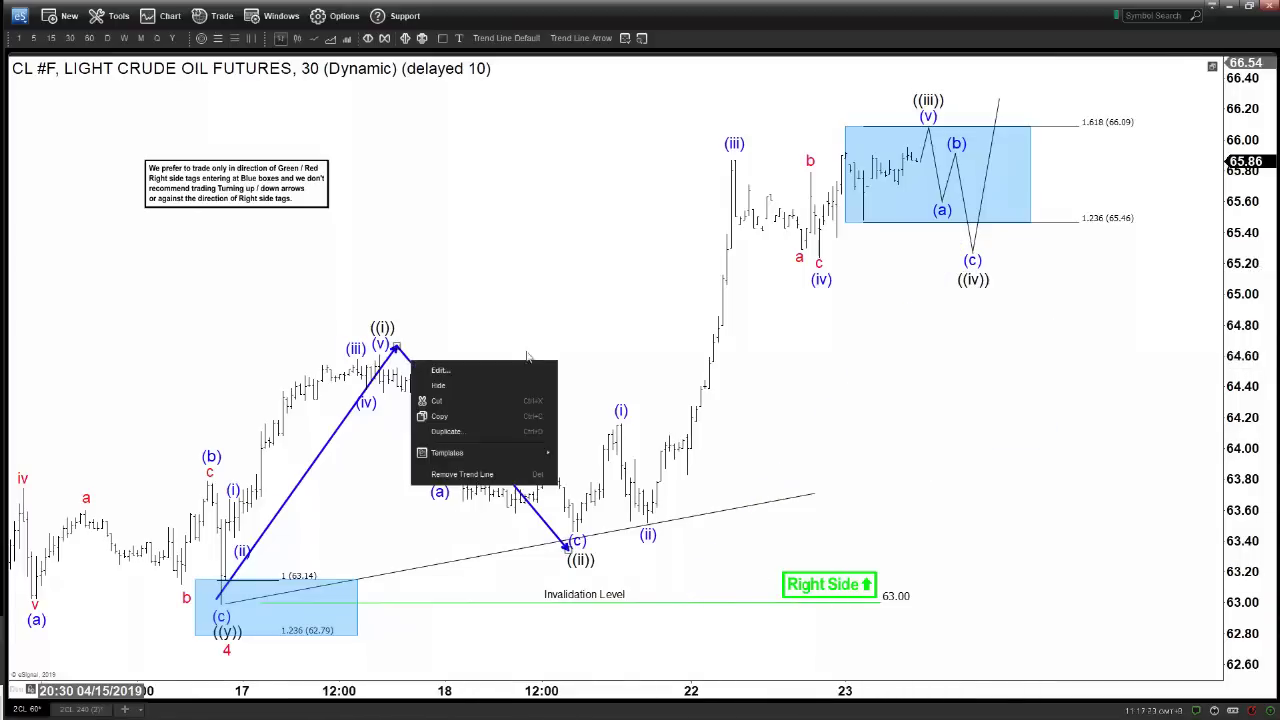
pyautogui.click(483, 470)
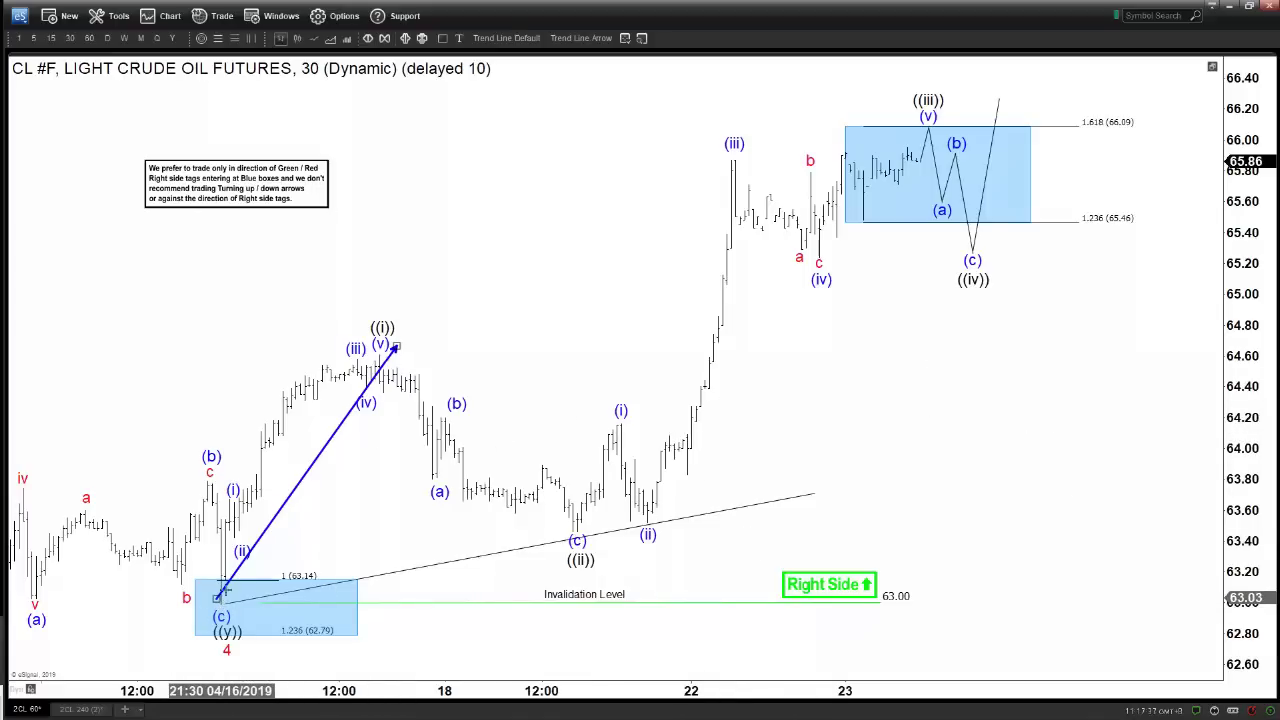
# Draw a blue arrow from ((i)) down to the (c) ((ii)) low and discard a trial rising arrow.
pyautogui.click(584, 37)
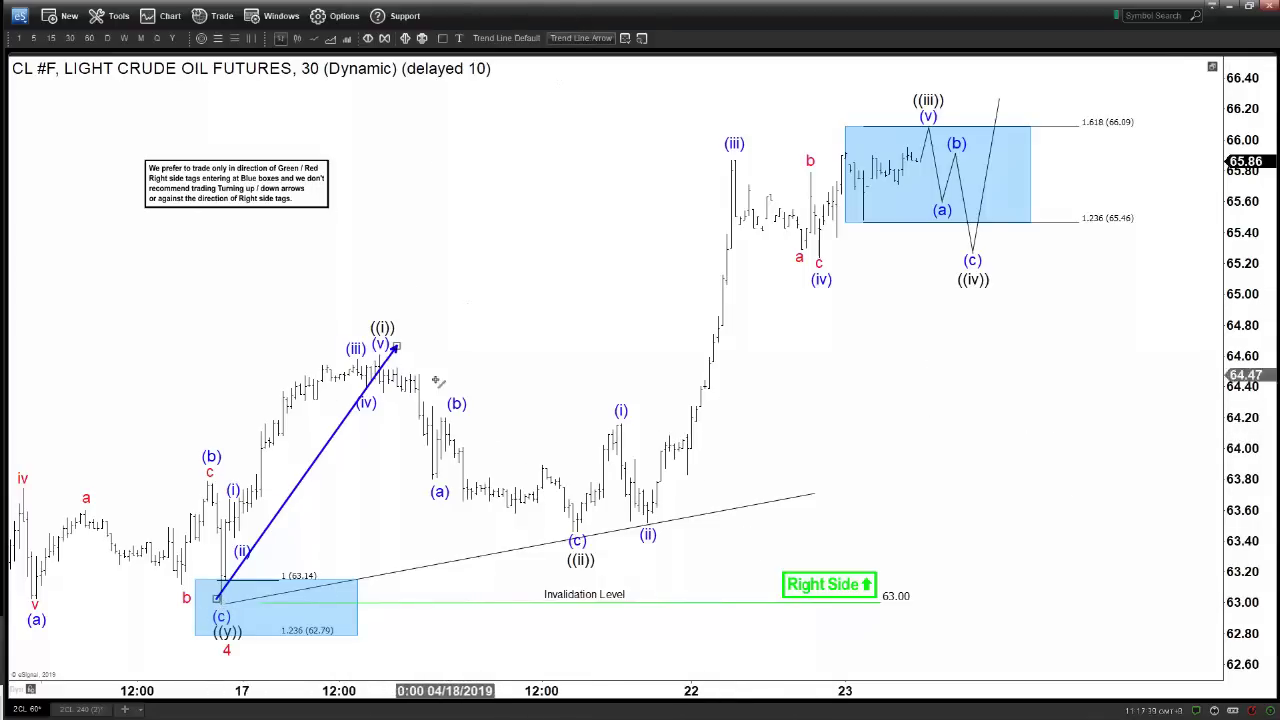
pyautogui.moveTo(398, 342)
pyautogui.mouseDown()
pyautogui.moveTo(575, 540)
pyautogui.moveTo(1000, 210)
pyautogui.moveTo(916, 137)
pyautogui.mouseUp()
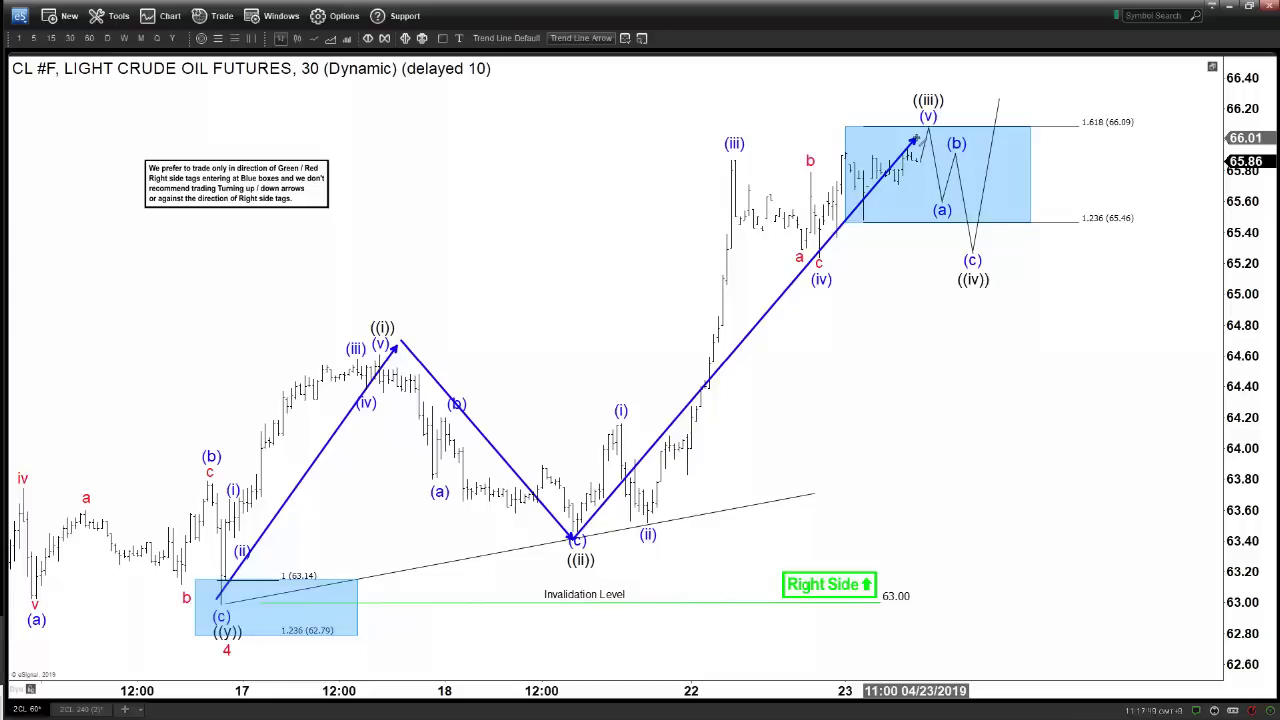
pyautogui.moveTo(940, 146); pyautogui.dragTo(1088, 124)
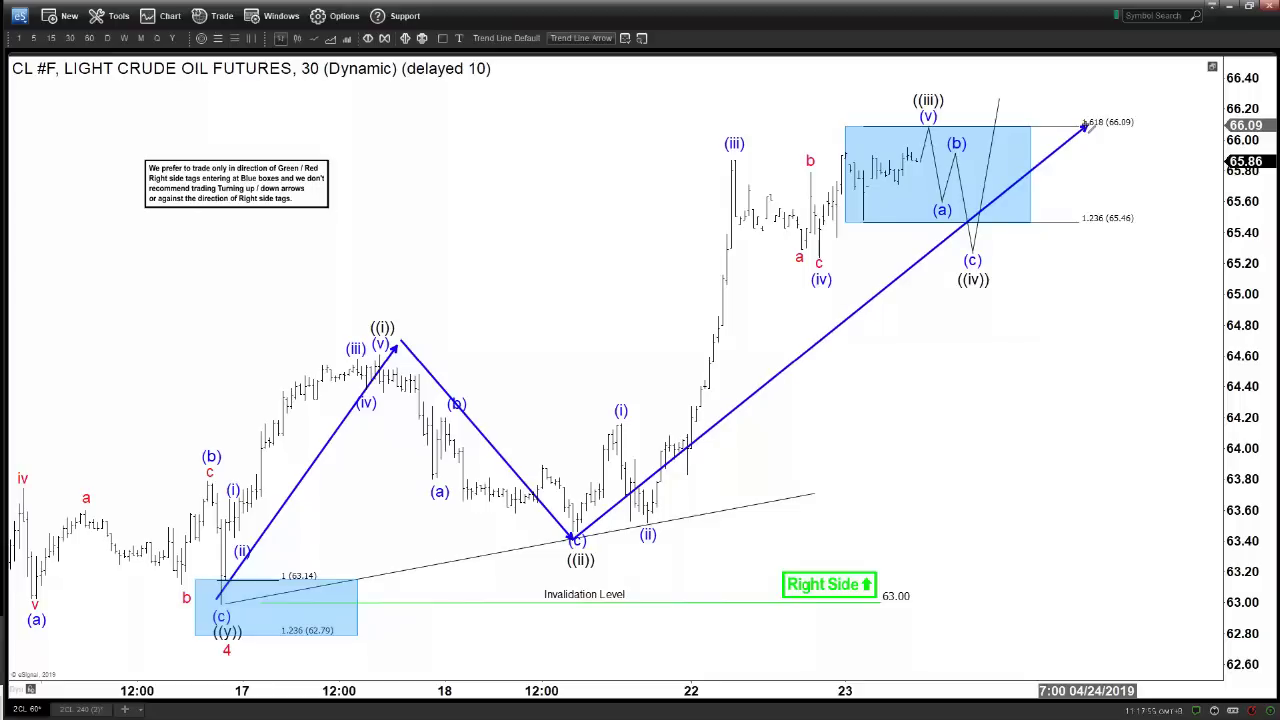
pyautogui.moveTo(1088, 124); pyautogui.dragTo(912, 122)
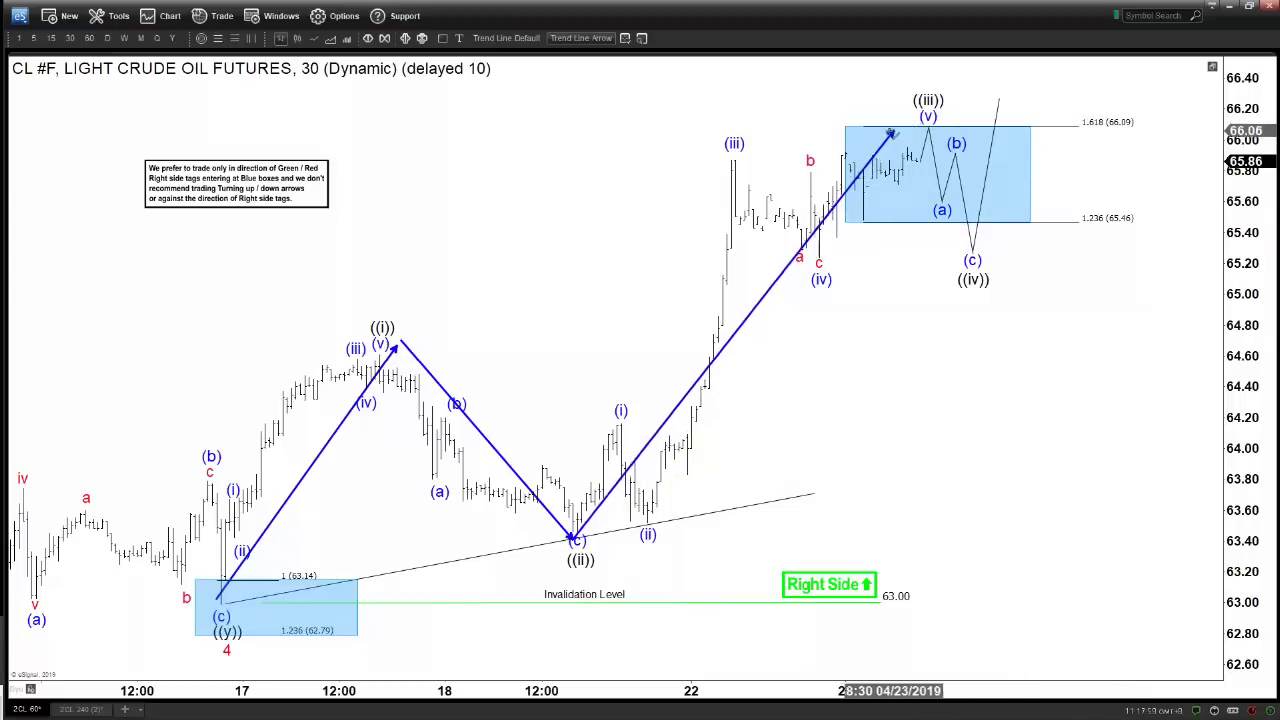
pyautogui.press('Delete')
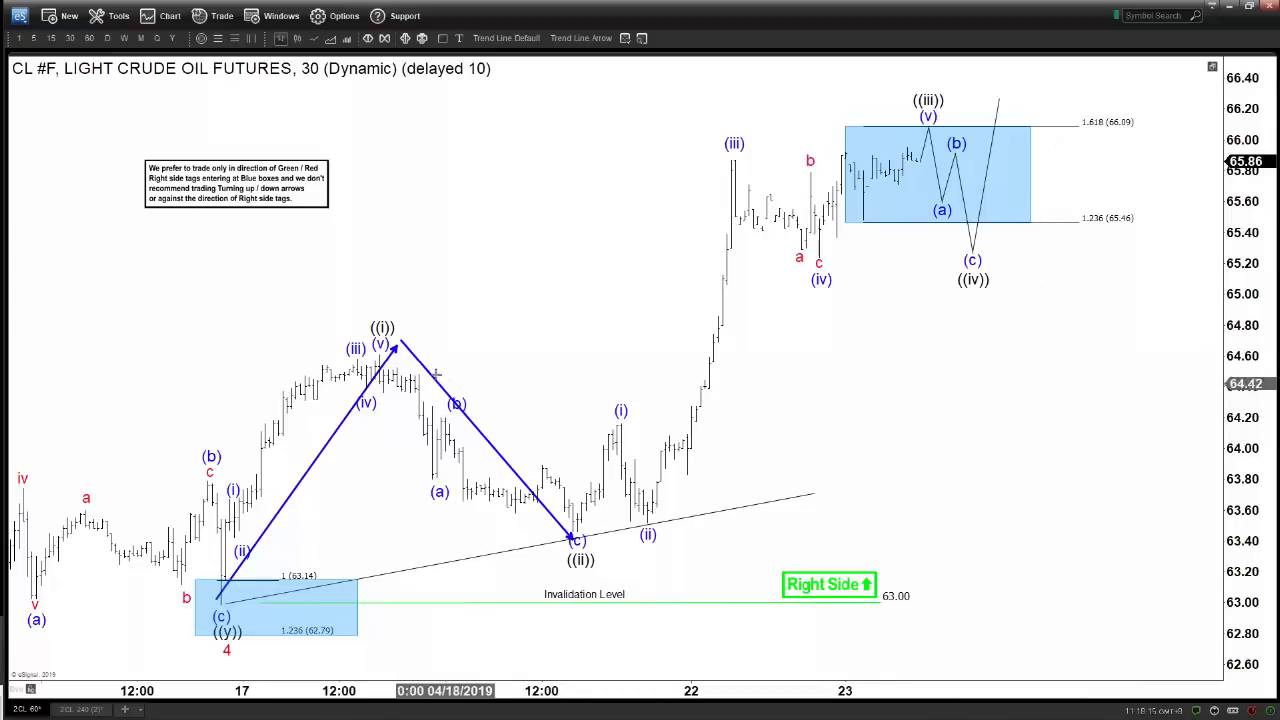
# Remove the ((ii)) falling arrow and the ((y))-to-((i)) rising arrow from the chart.
pyautogui.rightClick(419, 363)
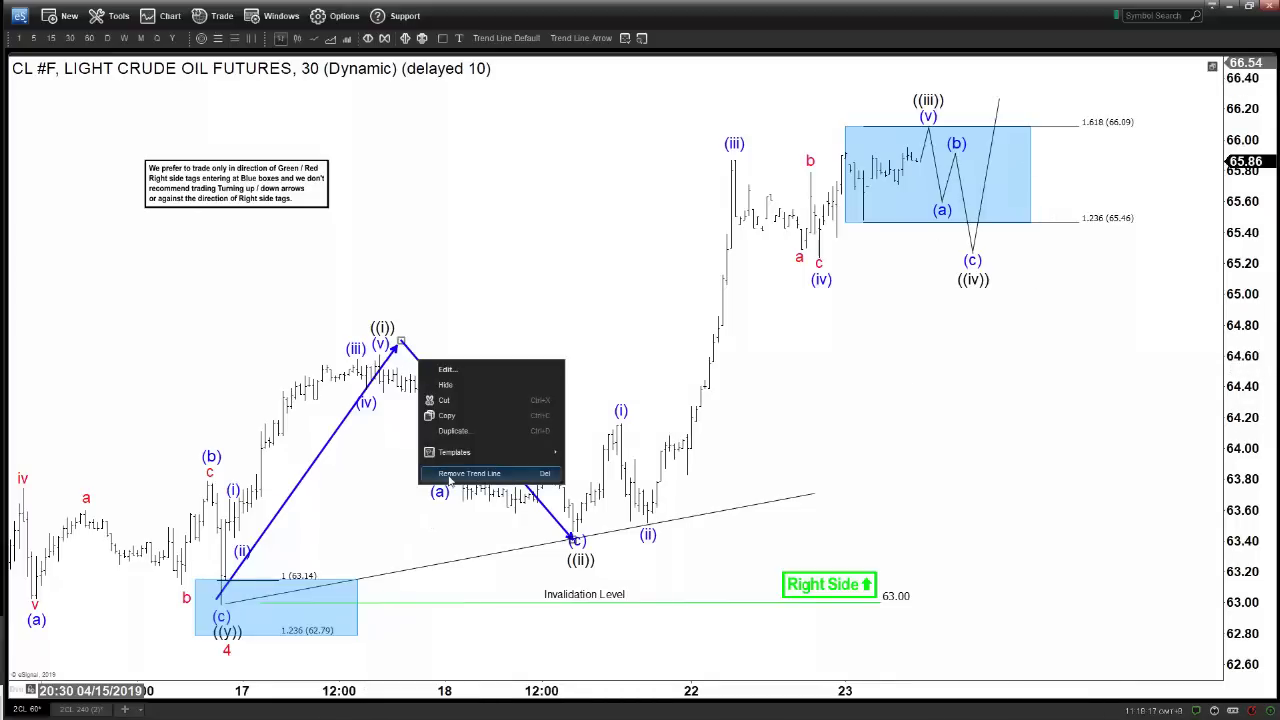
pyautogui.click(450, 481)
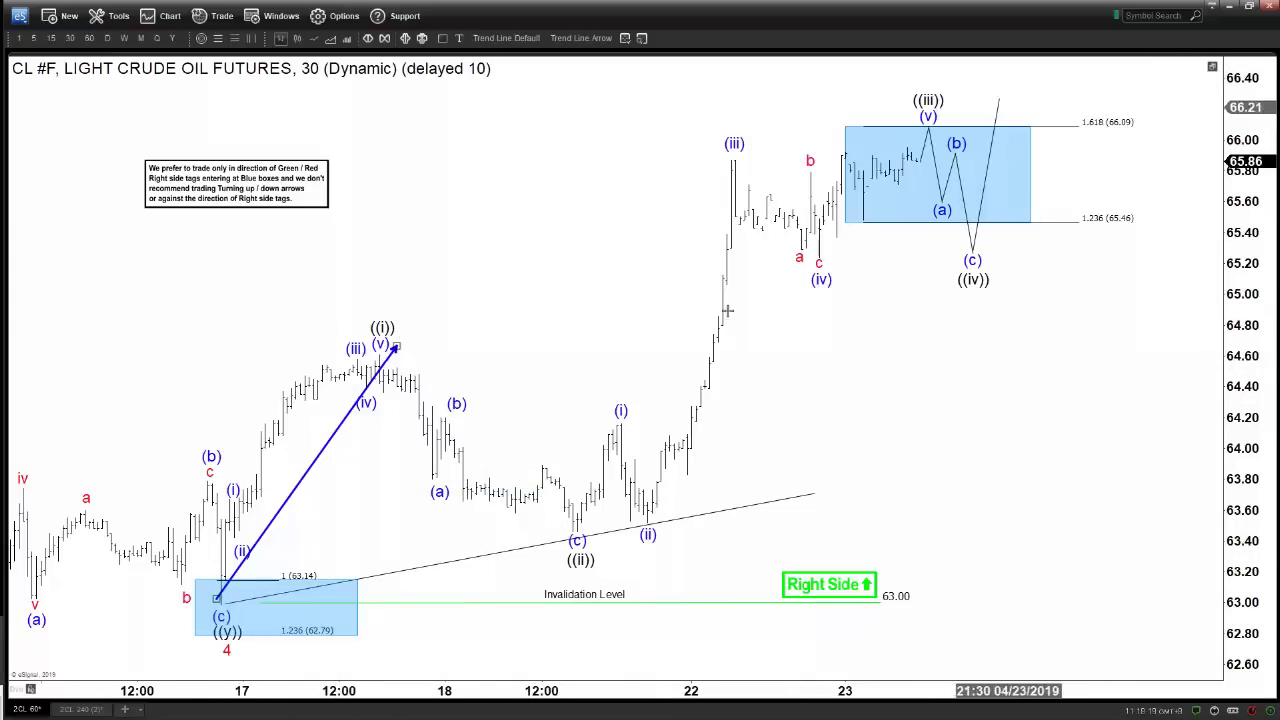
pyautogui.rightClick(337, 436)
pyautogui.click(400, 550)
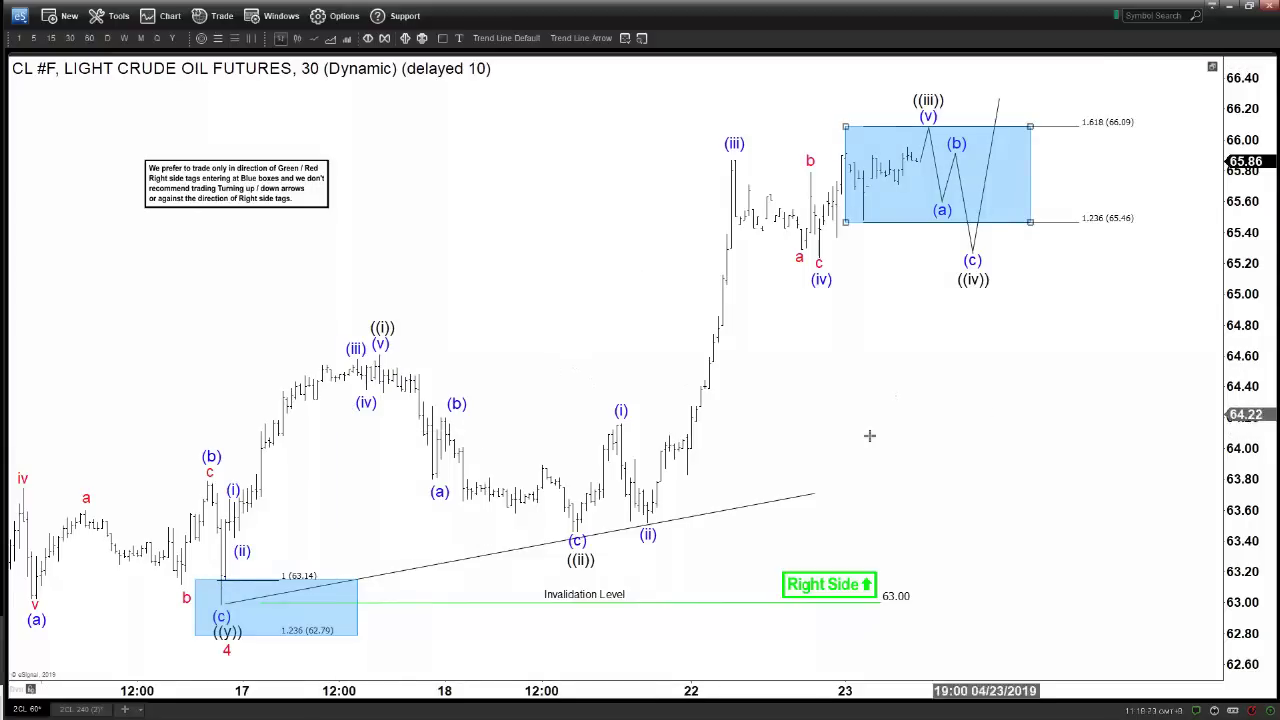
# Nudge the trading-notes box into place and switch to the 480-minute CL chart.
pyautogui.moveTo(268, 175); pyautogui.dragTo(321, 182)
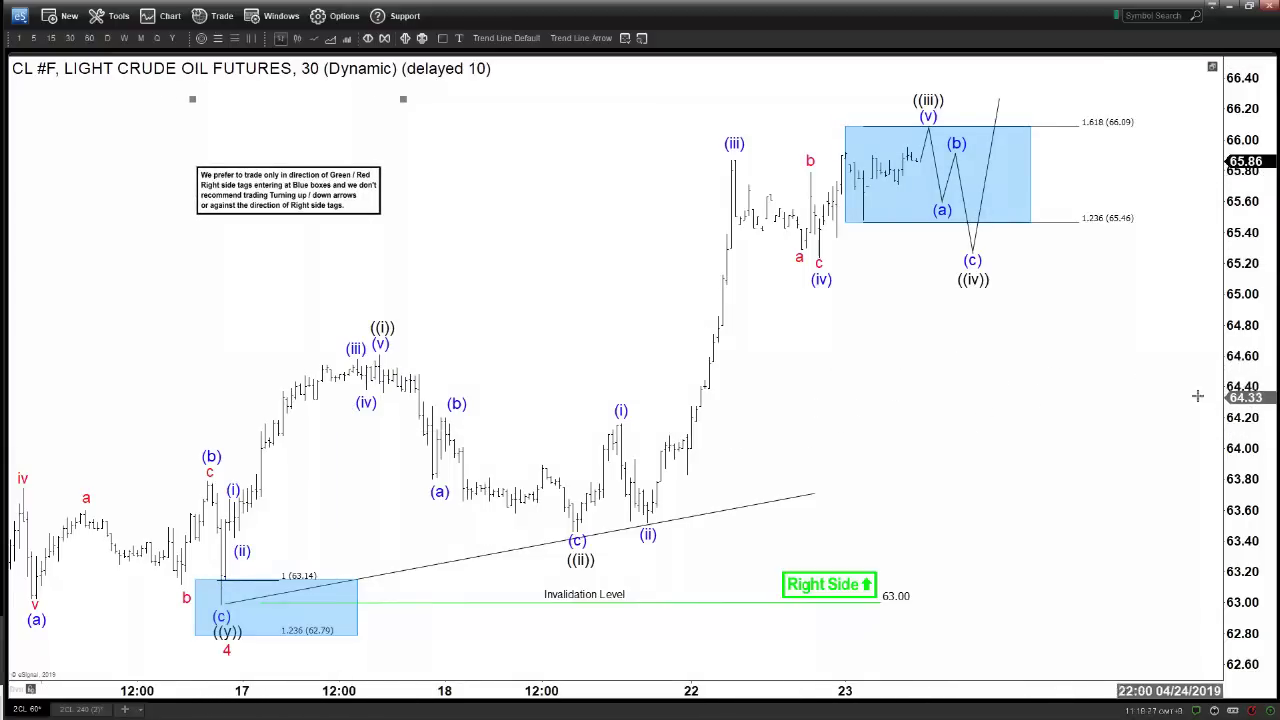
pyautogui.scroll(-3, 1173, 392)
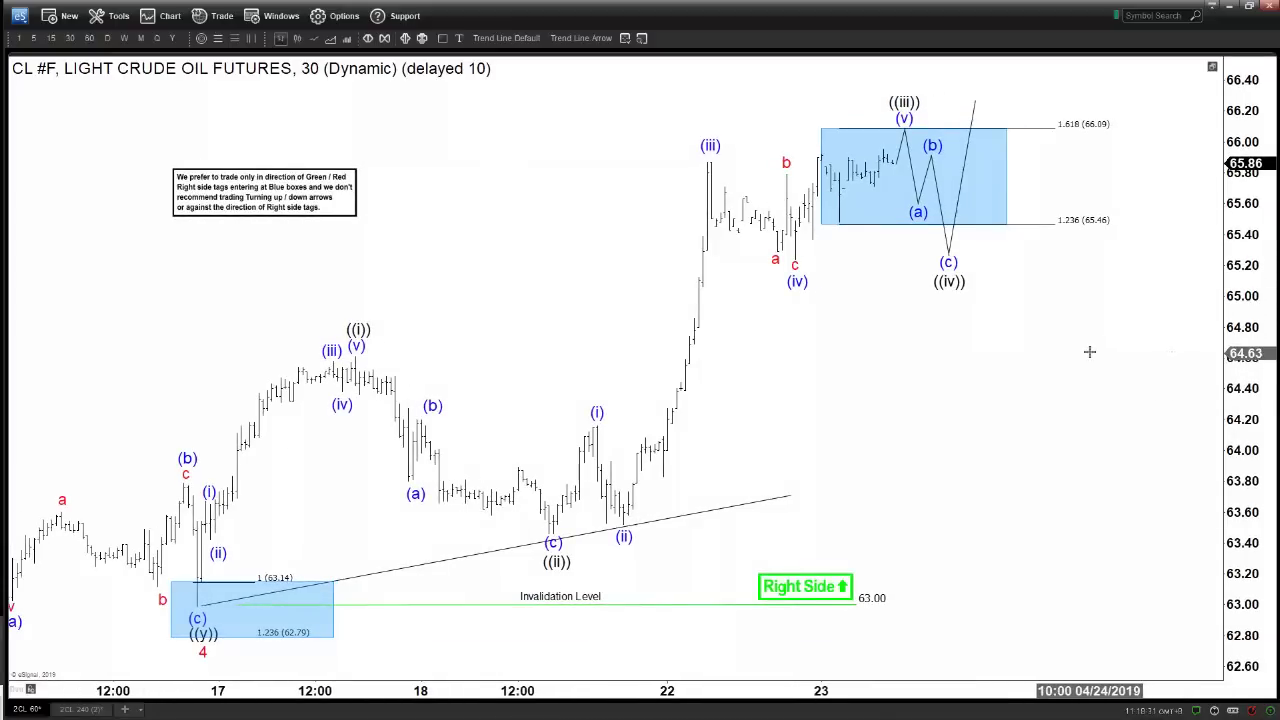
pyautogui.moveTo(1089, 351); pyautogui.dragTo(1080, 353)
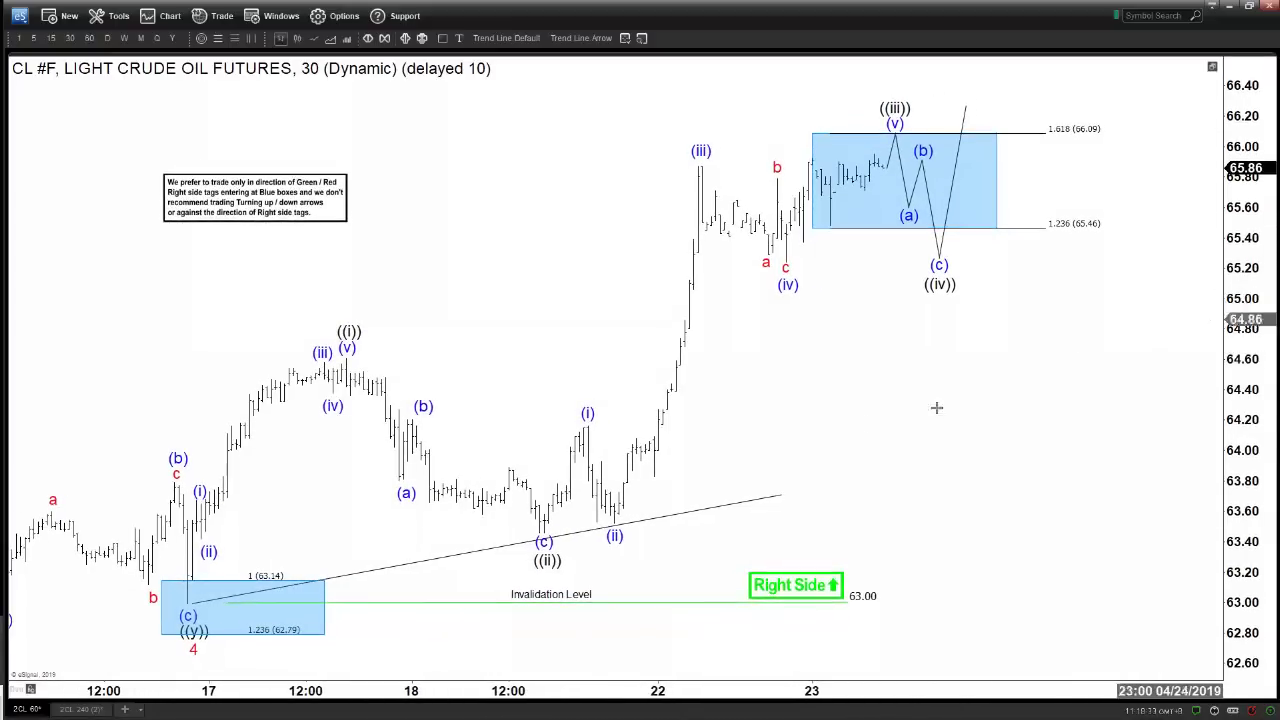
pyautogui.scroll(9, 934, 420)
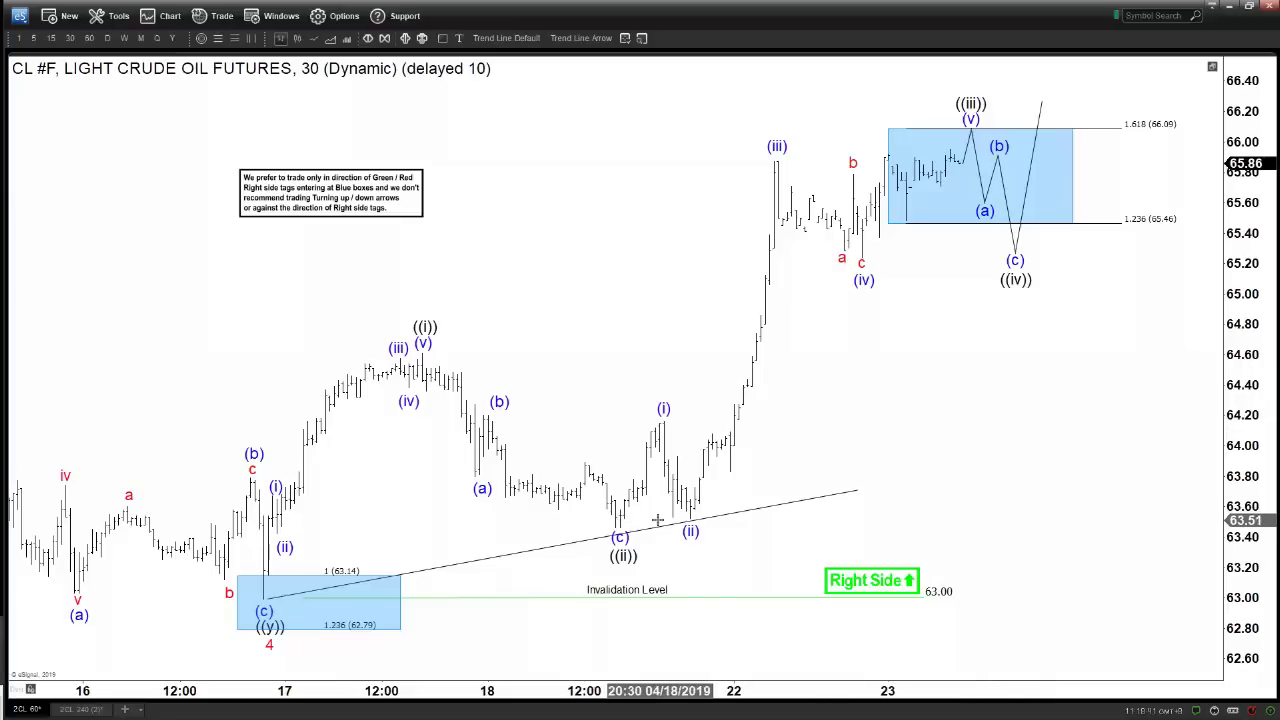
pyautogui.moveTo(296, 197); pyautogui.dragTo(245, 200)
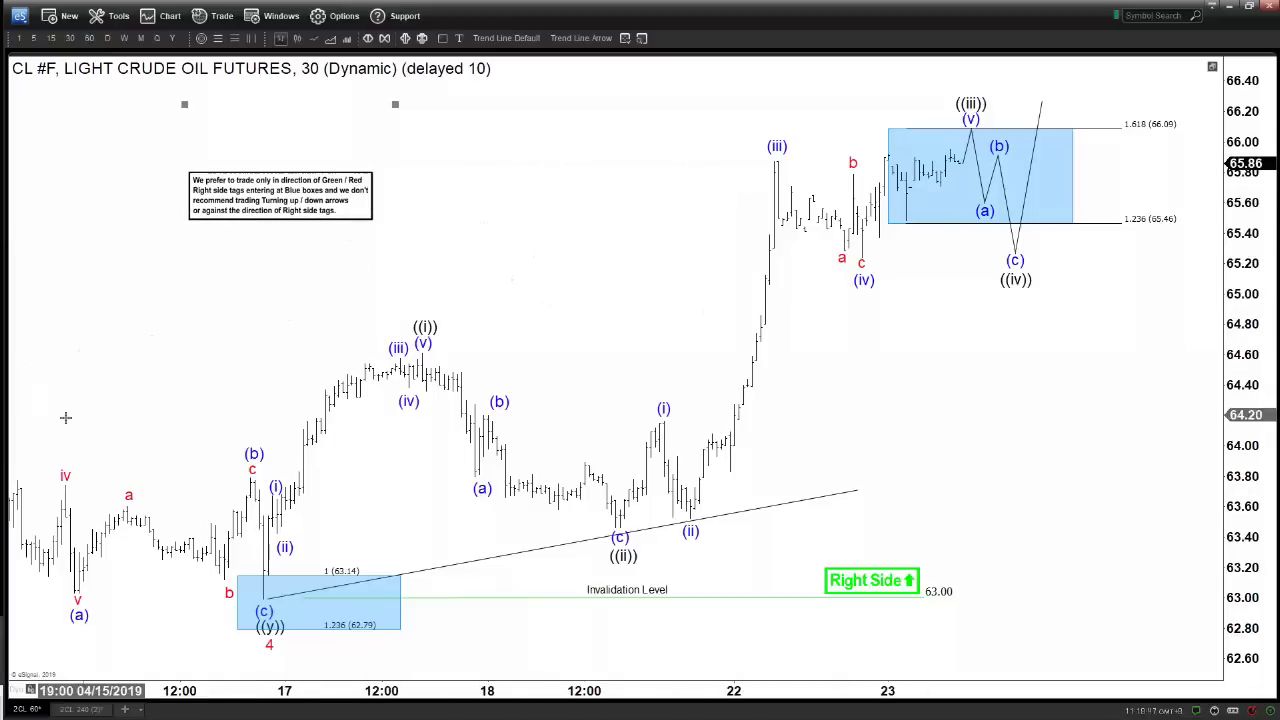
pyautogui.click(62, 710)
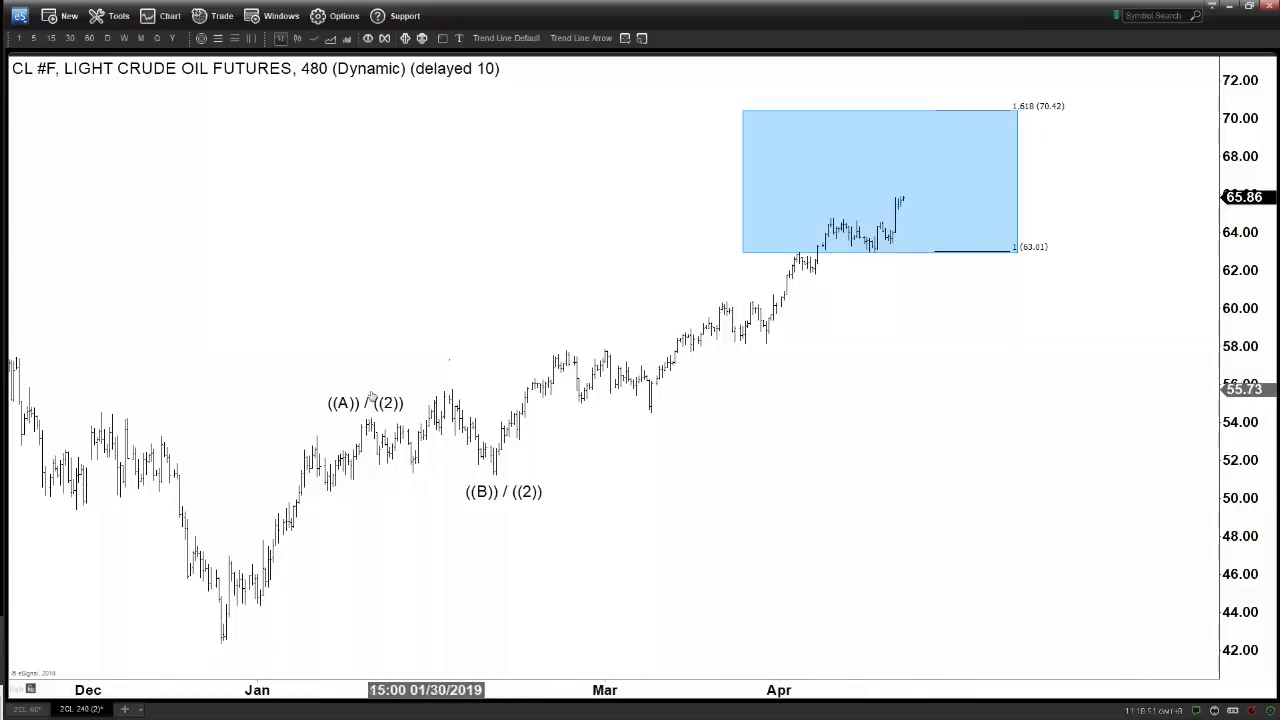
# Adjust the ((A)) / ((2)) label, frame the January rally, and begin editing that label's text.
pyautogui.moveTo(386, 382)
pyautogui.mouseDown()
pyautogui.moveTo(458, 332)
pyautogui.moveTo(383, 379)
pyautogui.mouseUp()
pyautogui.click(507, 492)
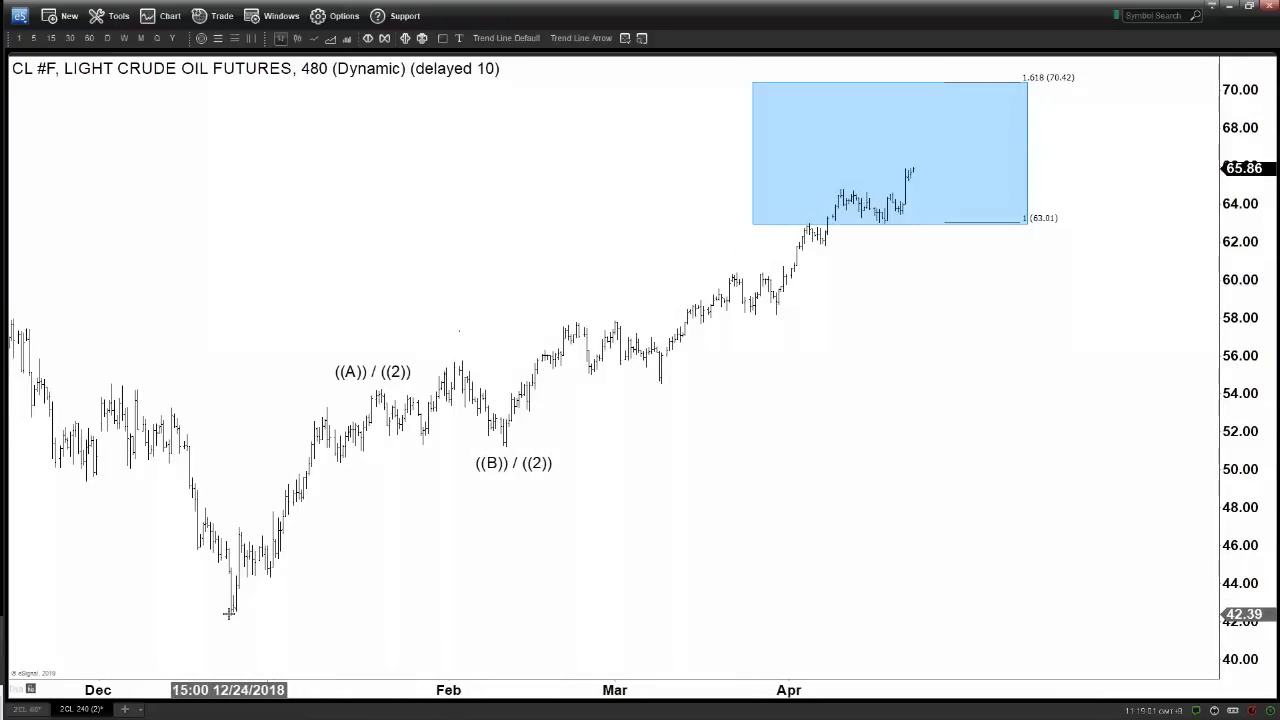
pyautogui.moveTo(437, 286); pyautogui.dragTo(387, 332)
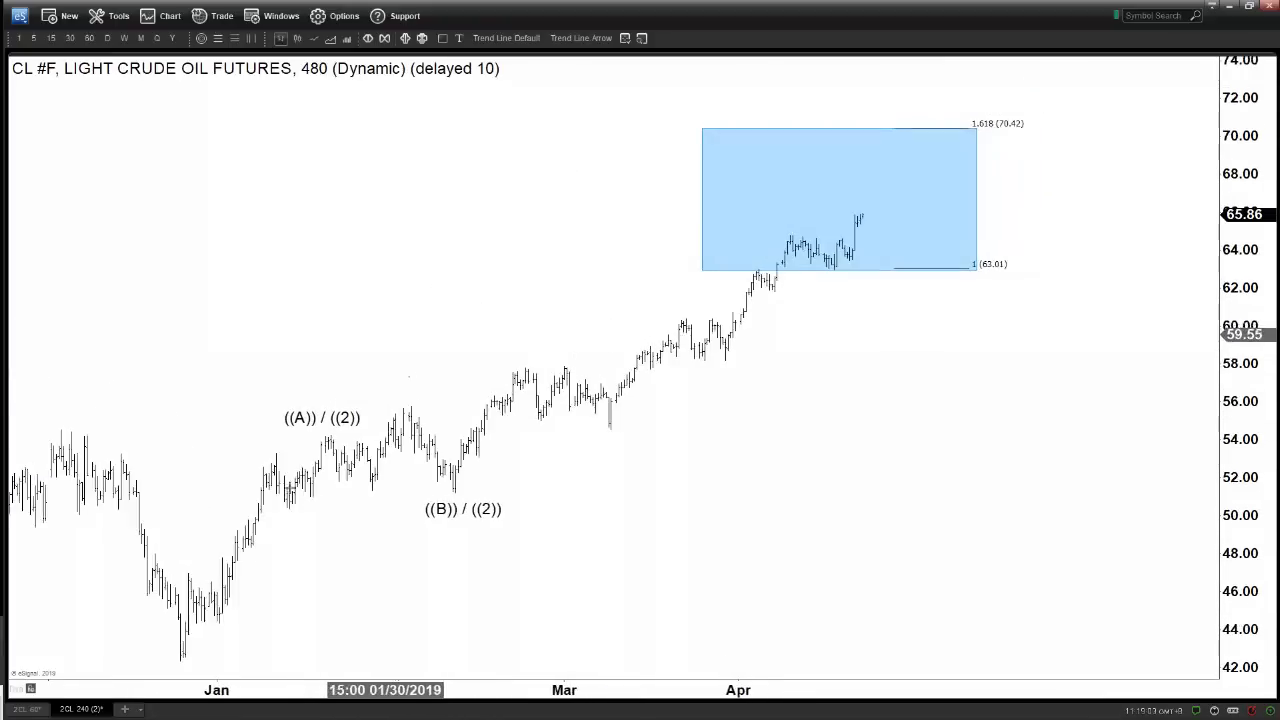
pyautogui.click(333, 419)
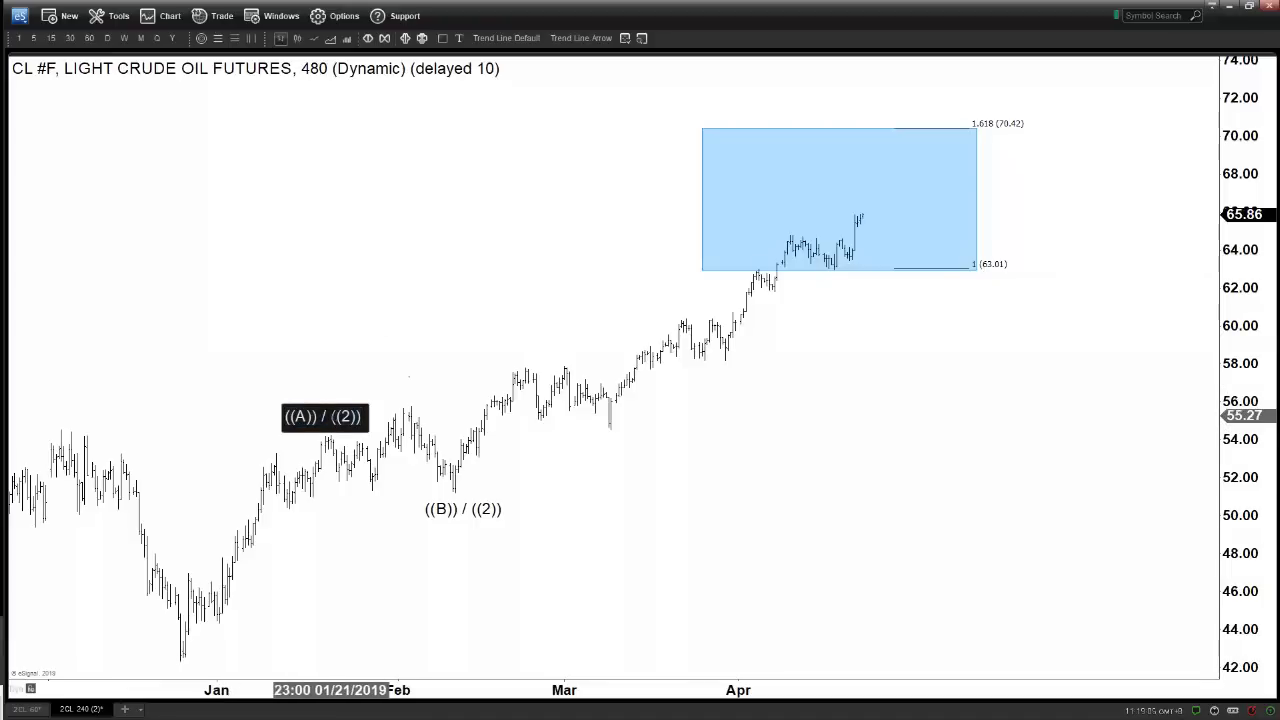
# Relabel ((A)) / ((2)) as ((A)) / ((1)) and draw an arrow from the ((B)) / ((2)) low.
pyautogui.rightClick(348, 414)
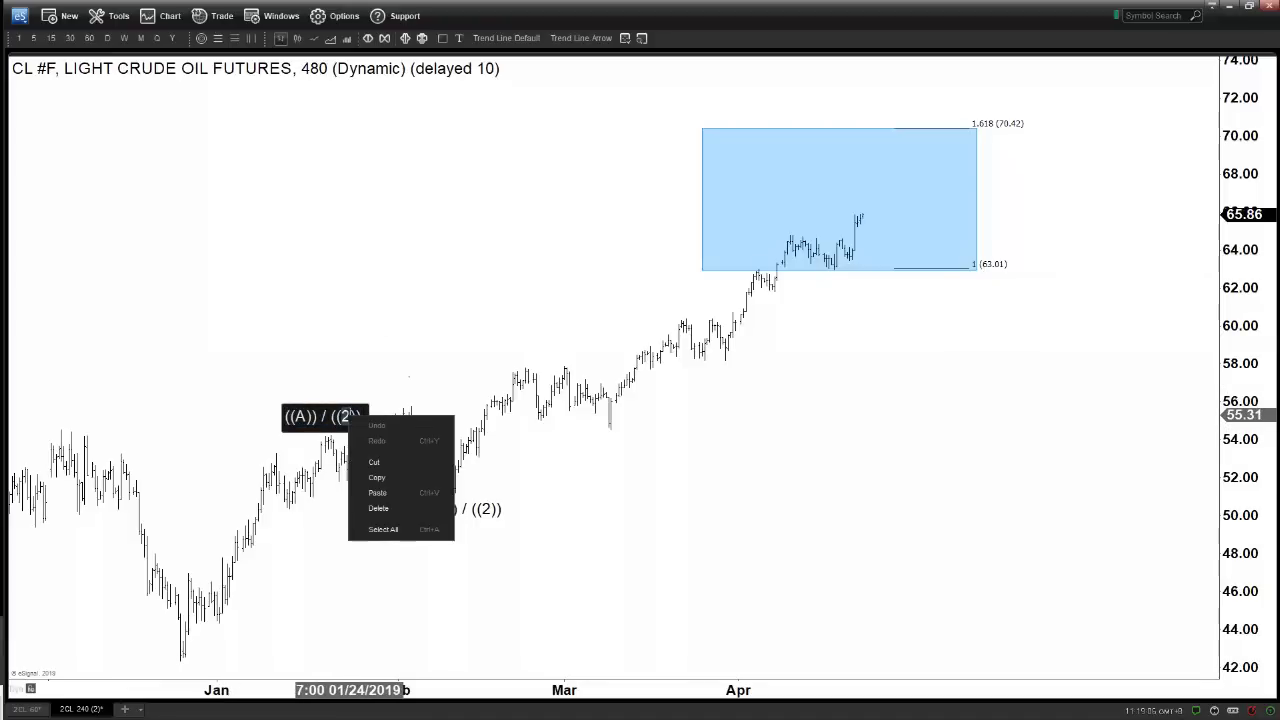
pyautogui.click(344, 416)
pyautogui.write('1')
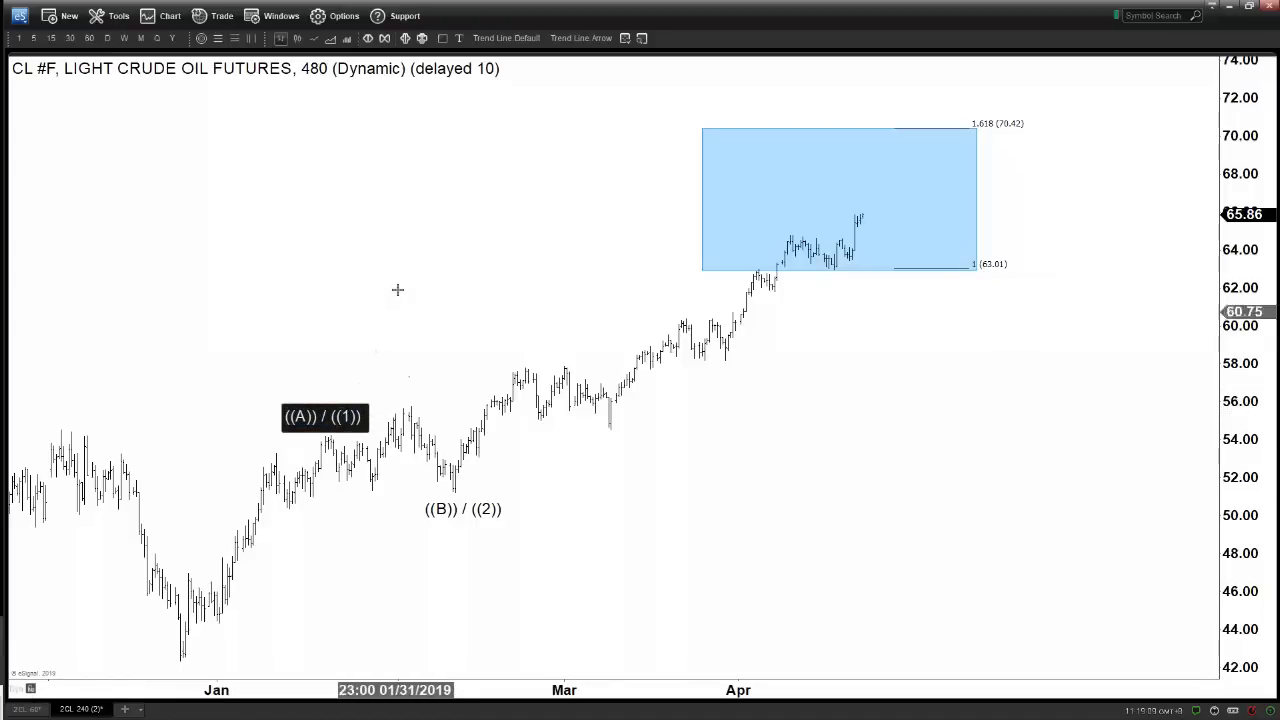
pyautogui.click(394, 267)
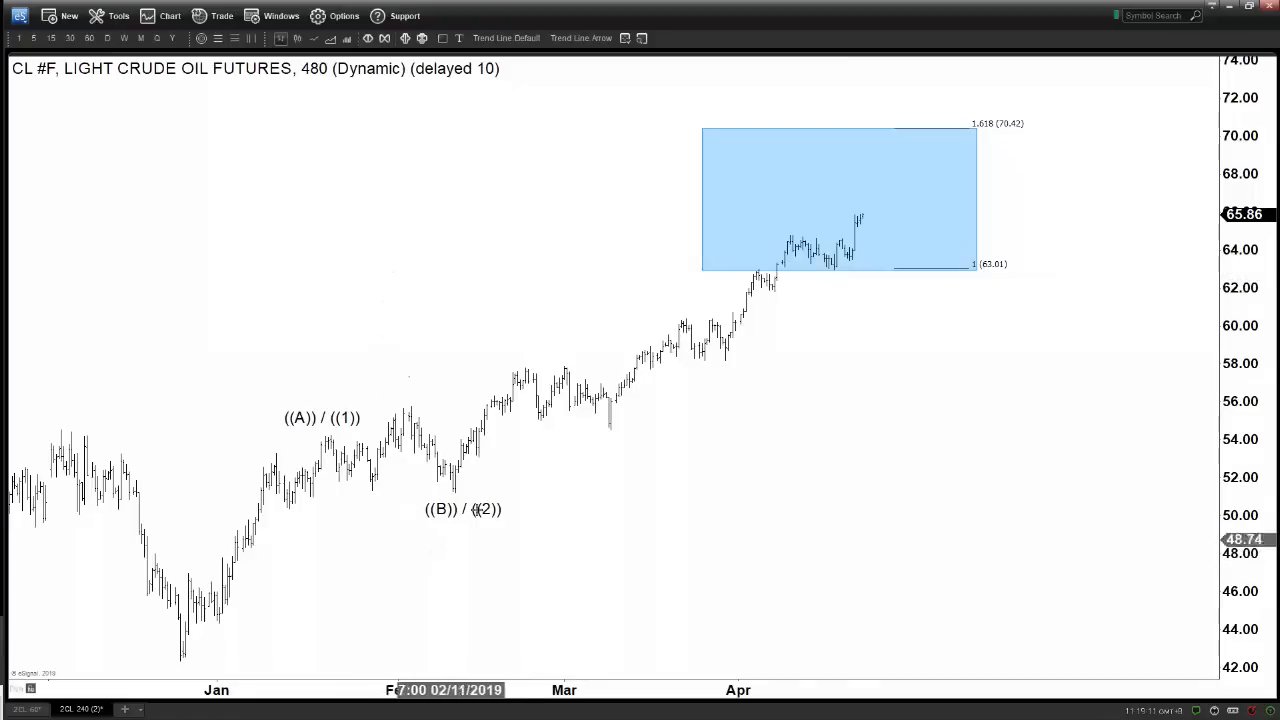
pyautogui.moveTo(474, 506); pyautogui.dragTo(469, 499)
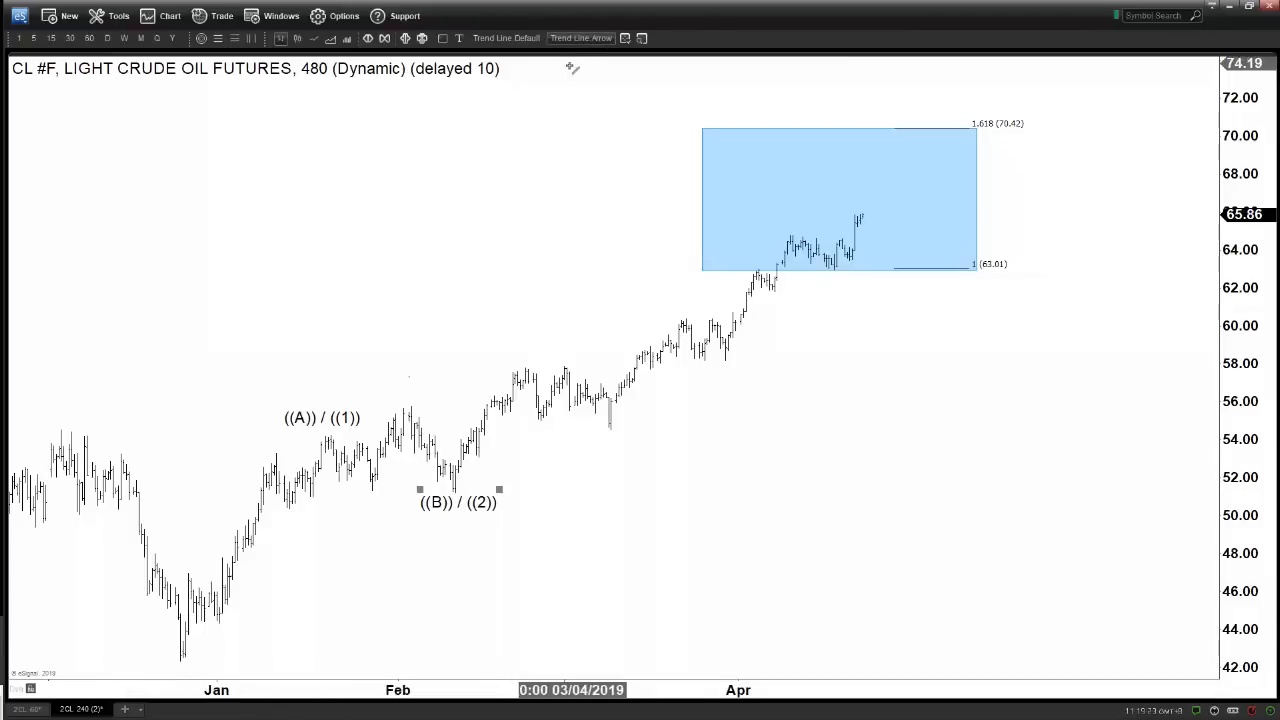
pyautogui.moveTo(458, 488); pyautogui.dragTo(923, 169)
# Cancel the temporary blue arrow drawn from the ((B)) / ((2)) low.
pyautogui.press('Escape')
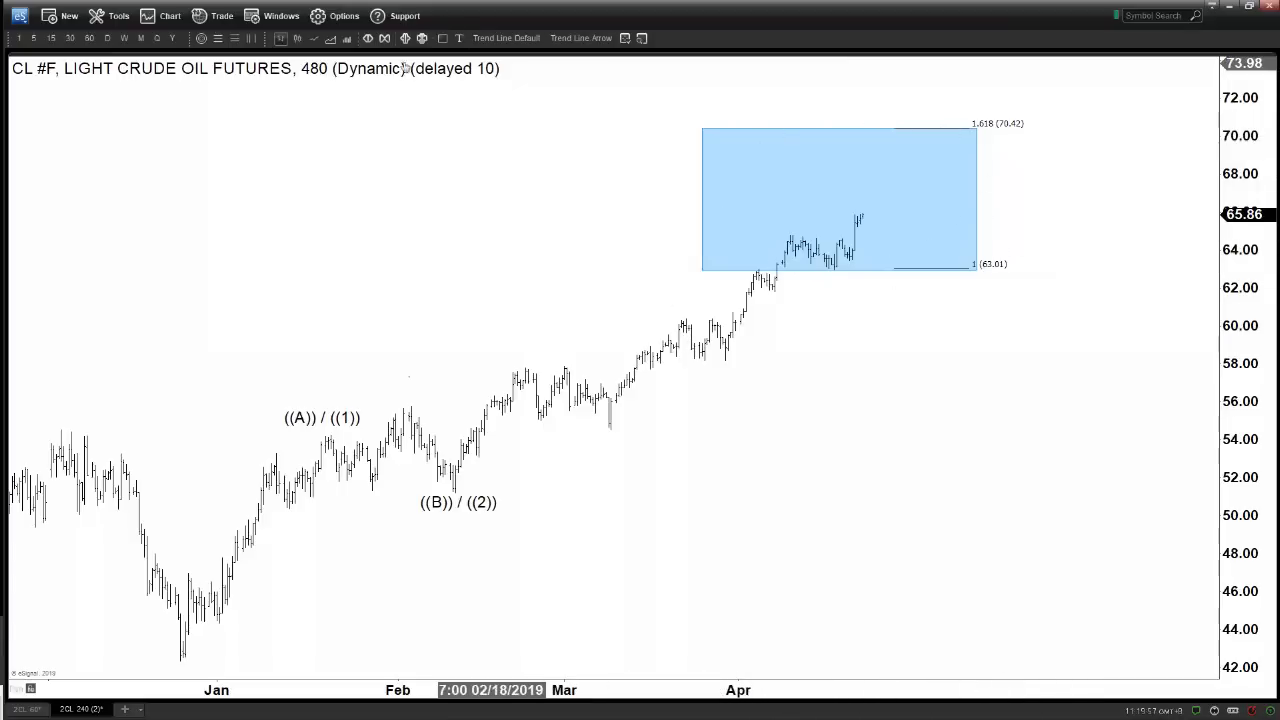
# Copy a wave label into the 63.01–70.42 box as ((C)) / ((3)) and return to the 30-minute chart.
pyautogui.moveTo(325, 420); pyautogui.dragTo(877, 180)
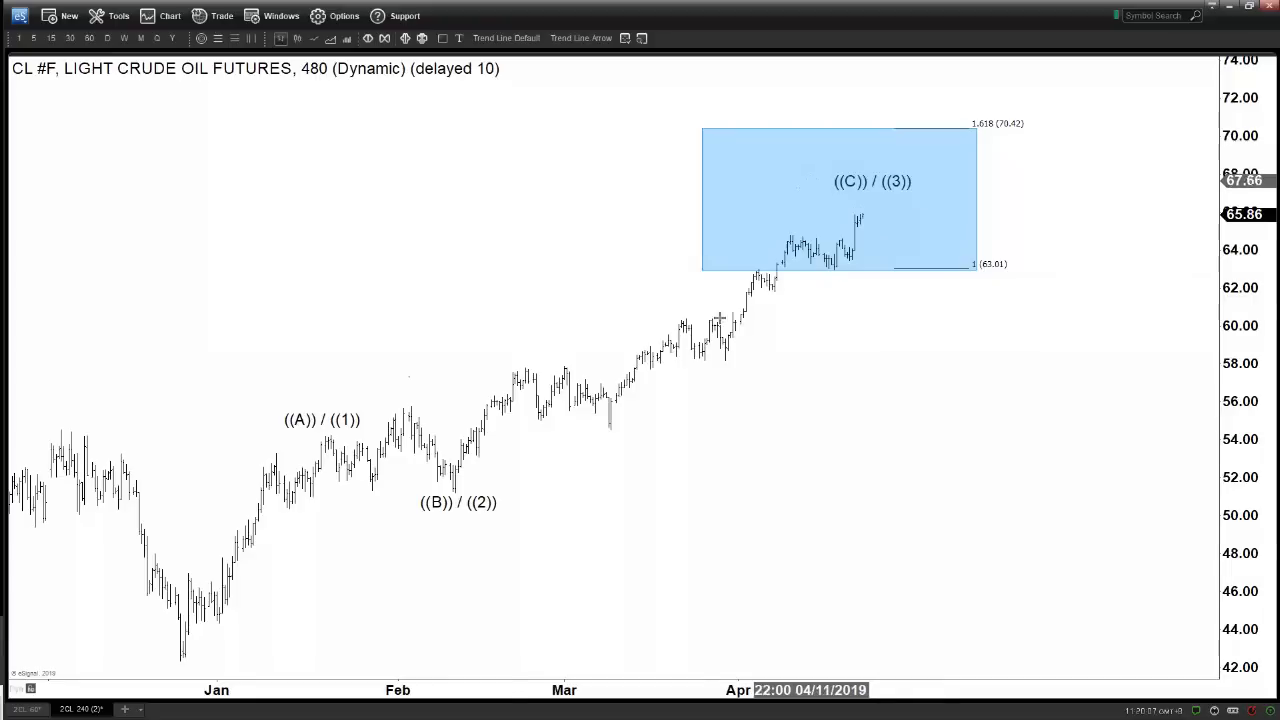
pyautogui.click(28, 708)
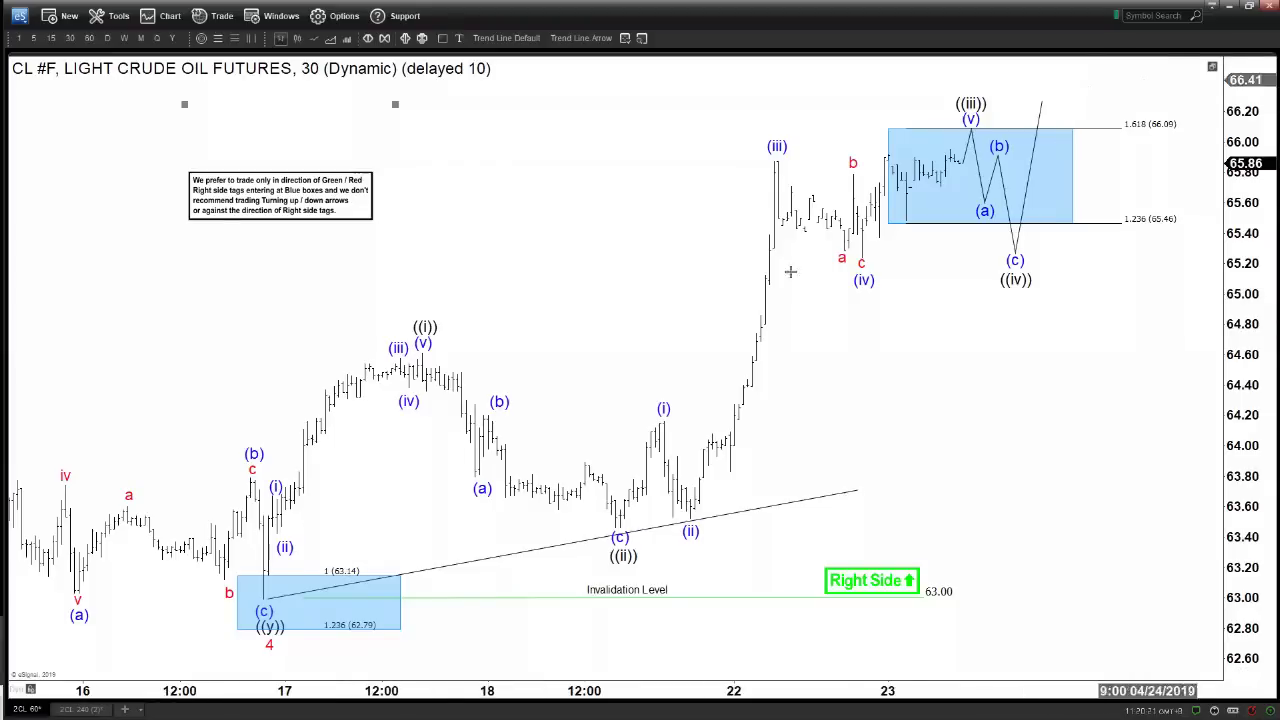
# Return to the 480-minute chart and raise the ((C)) / ((3)) label toward the blue box top.
pyautogui.click(90, 709)
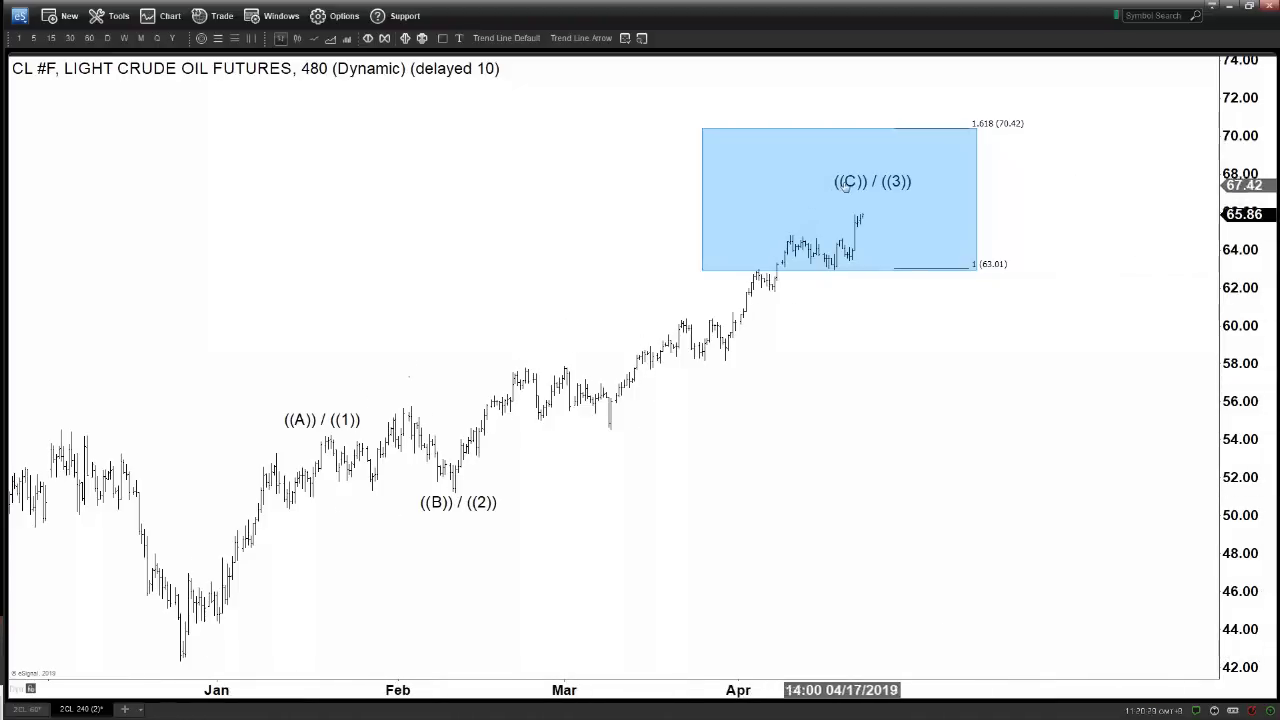
pyautogui.moveTo(862, 184); pyautogui.dragTo(878, 157)
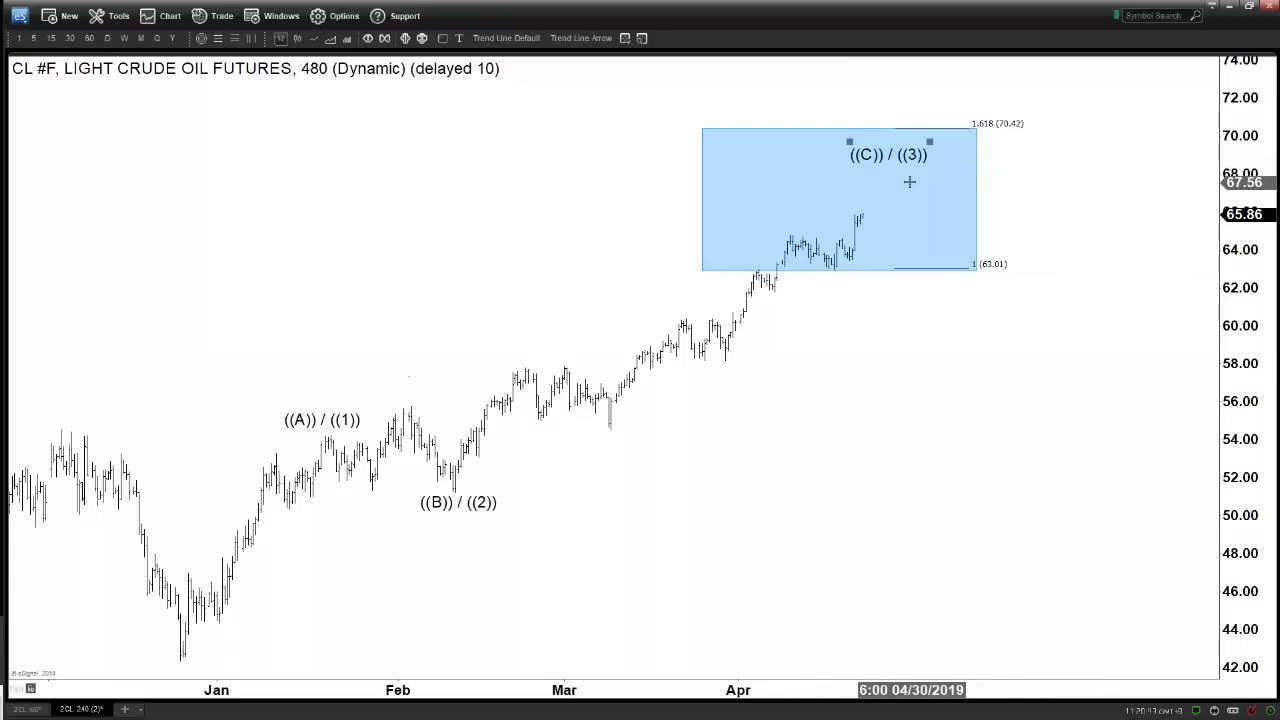
# Draw a trend line from the latest bar up to 70.42 and move the ((C)) / ((3)) label above the box.
pyautogui.moveTo(884, 154); pyautogui.dragTo(880, 162)
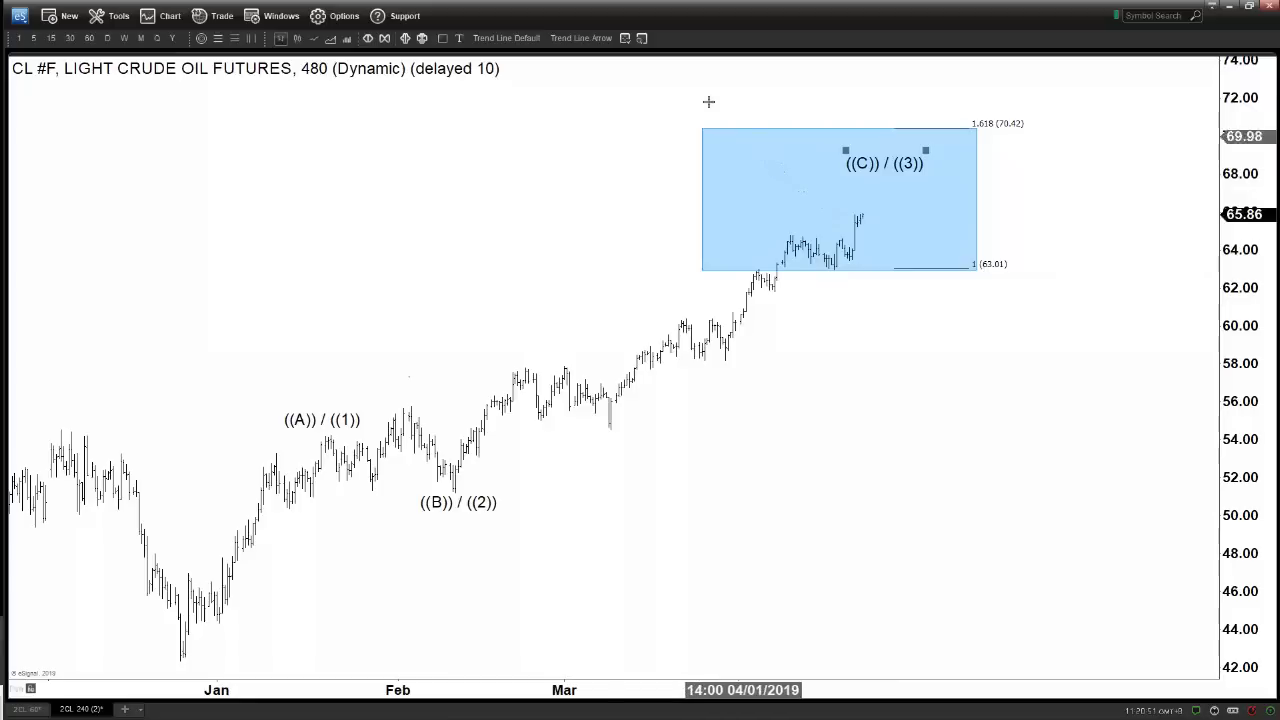
pyautogui.click(515, 38)
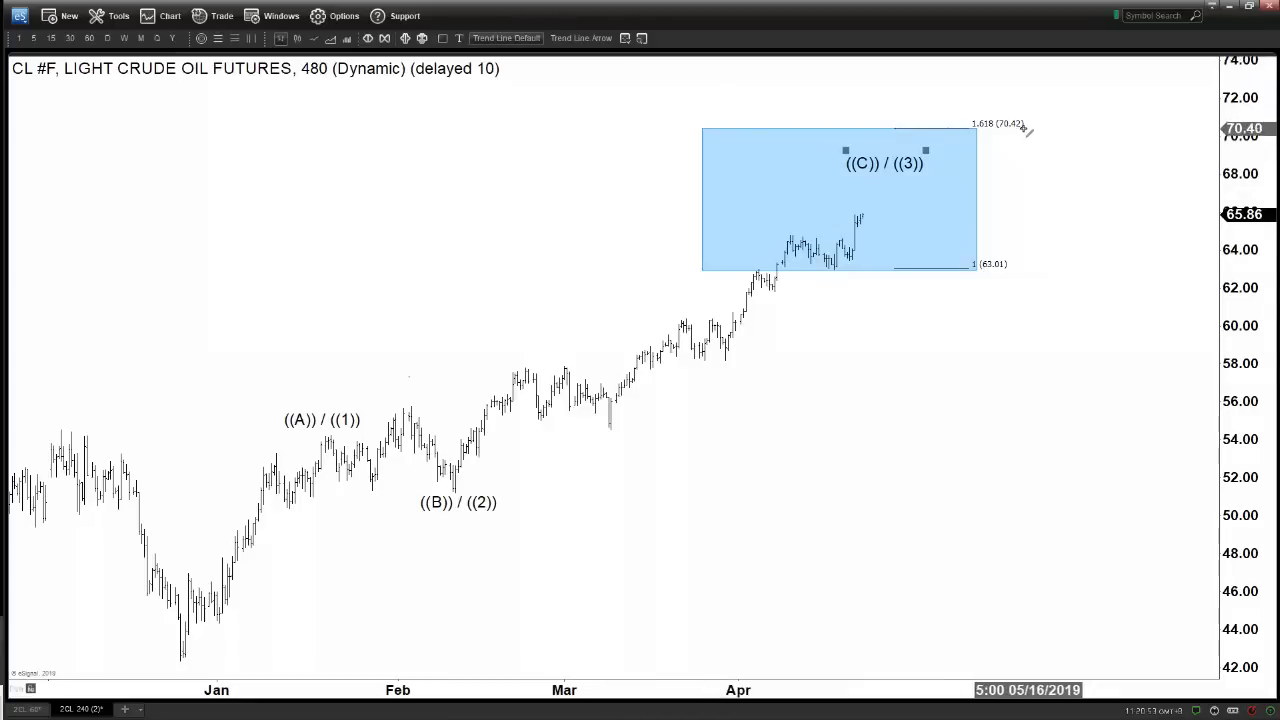
pyautogui.moveTo(869, 216)
pyautogui.mouseDown()
pyautogui.moveTo(905, 124)
pyautogui.moveTo(889, 134)
pyautogui.mouseUp()
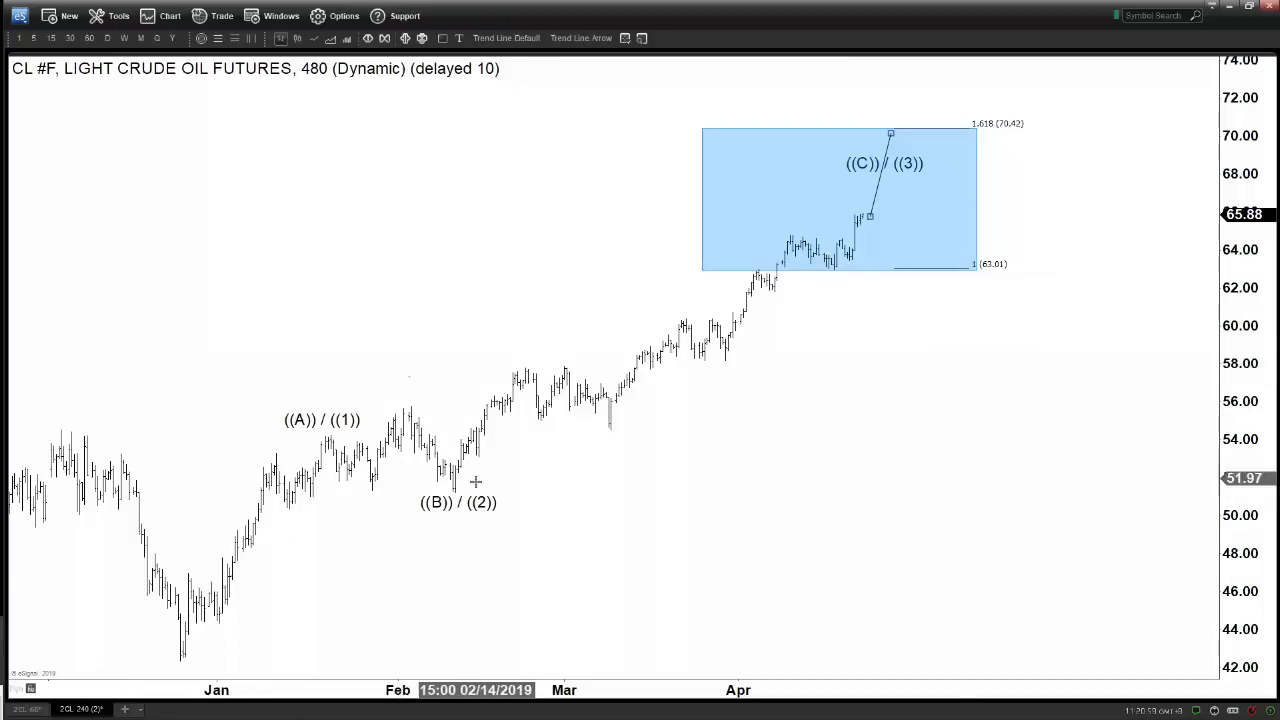
pyautogui.moveTo(898, 163); pyautogui.dragTo(904, 115)
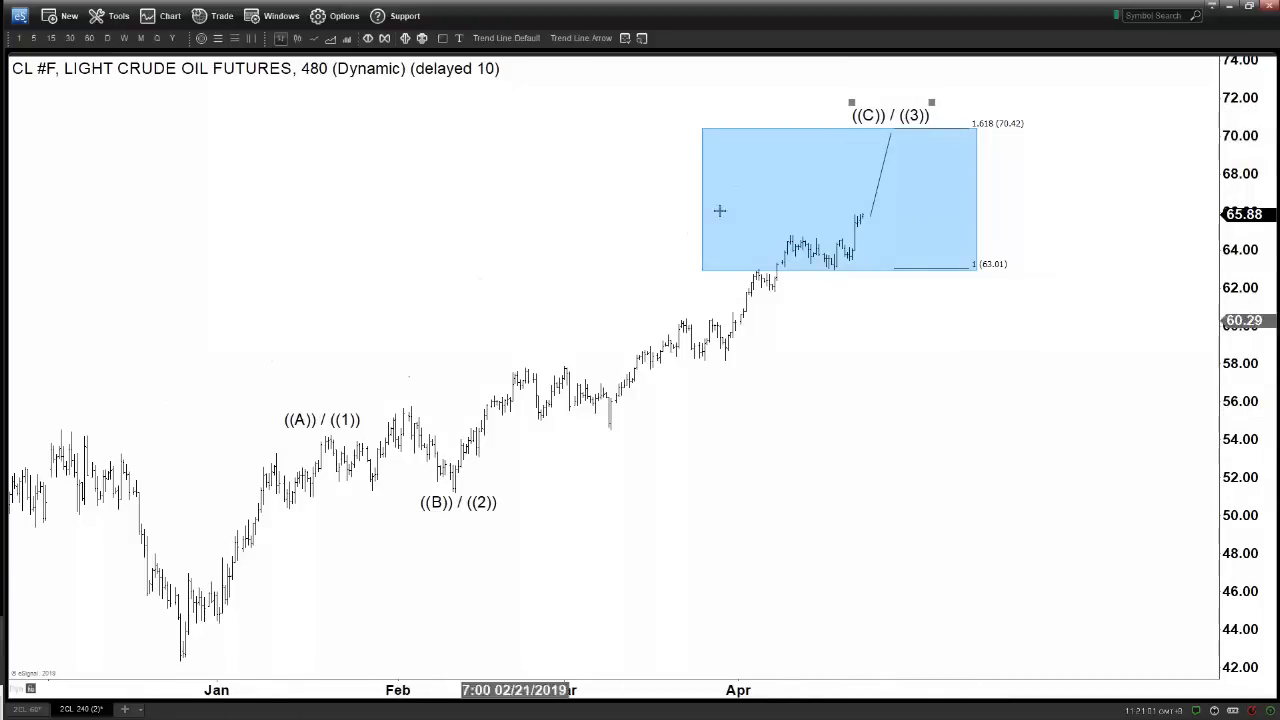
pyautogui.click(581, 38)
# Discard the stray arrow and relabel the waves as ((1)), ((2)) and ((3)).
pyautogui.moveTo(889, 134); pyautogui.dragTo(903, 380)
pyautogui.press('Escape')
pyautogui.click(324, 421)
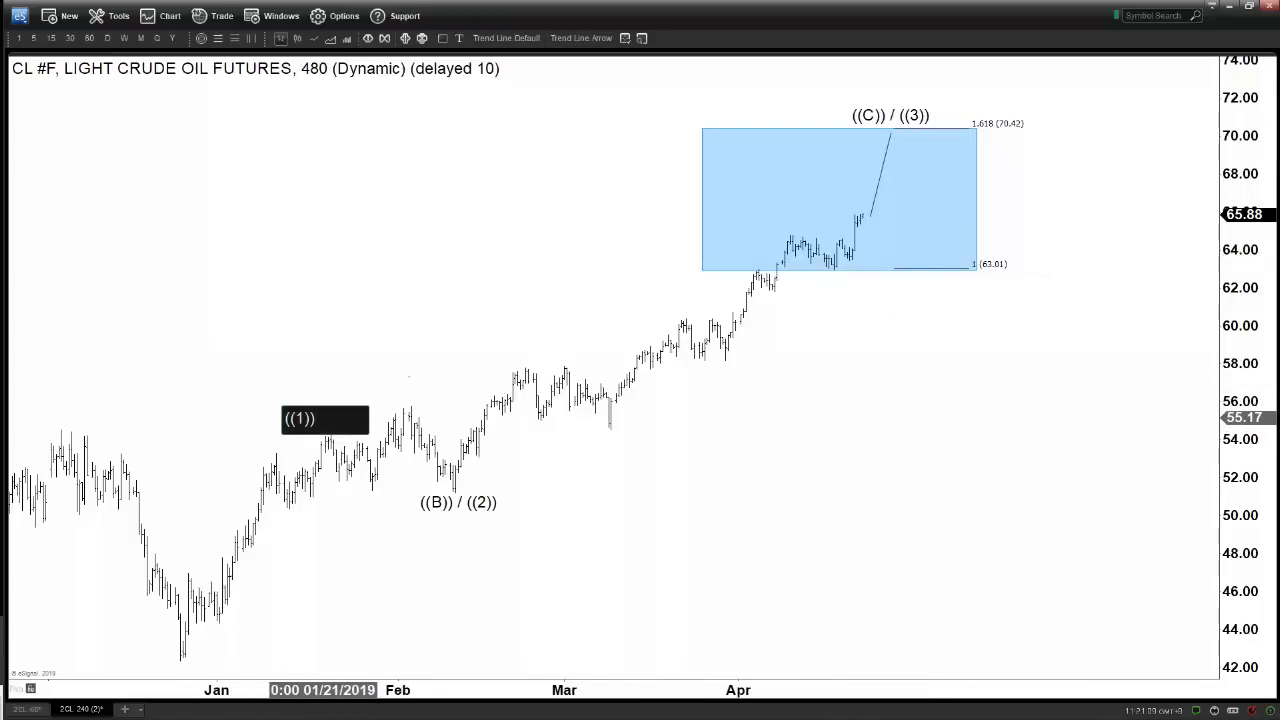
pyautogui.press('Return')
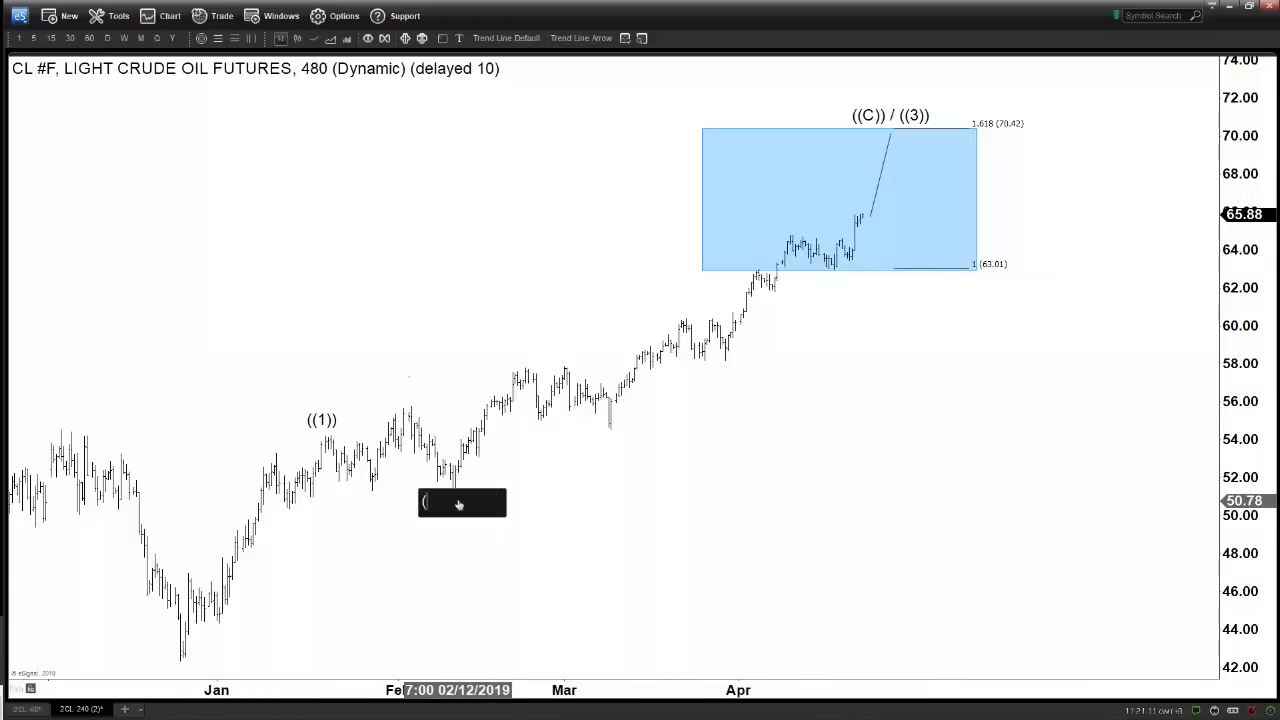
pyautogui.click(879, 115)
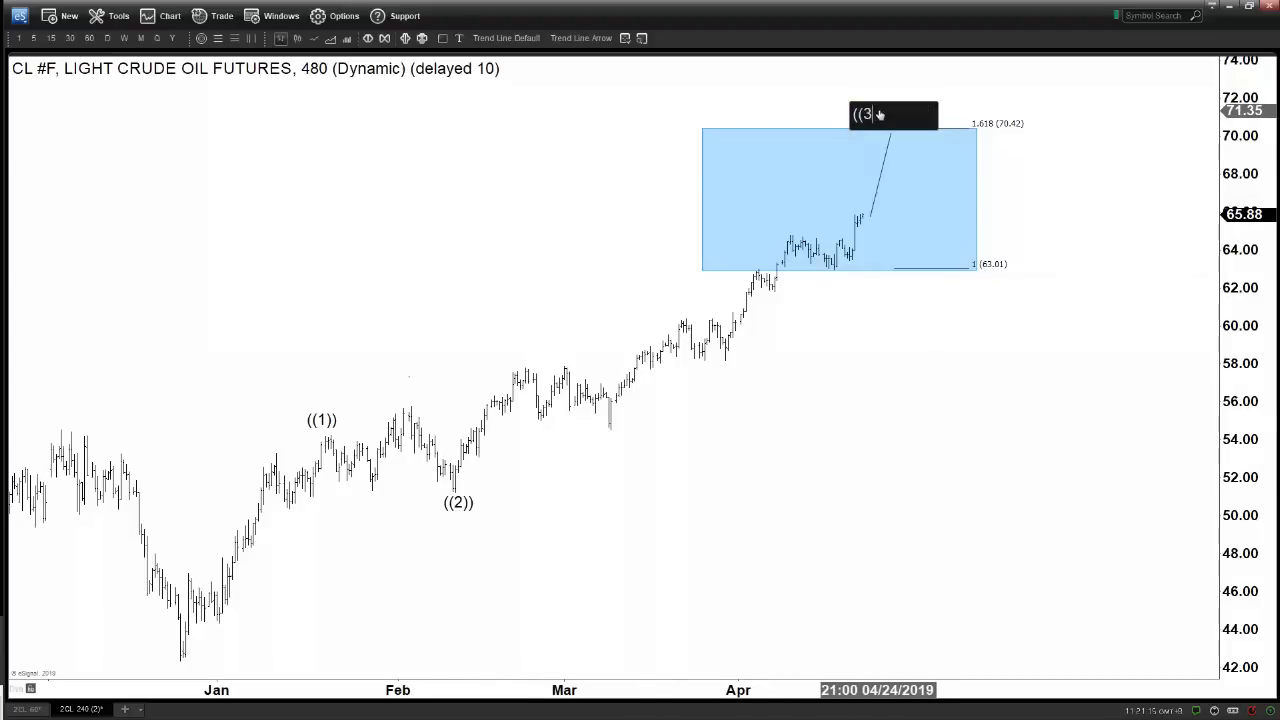
pyautogui.press('Return')
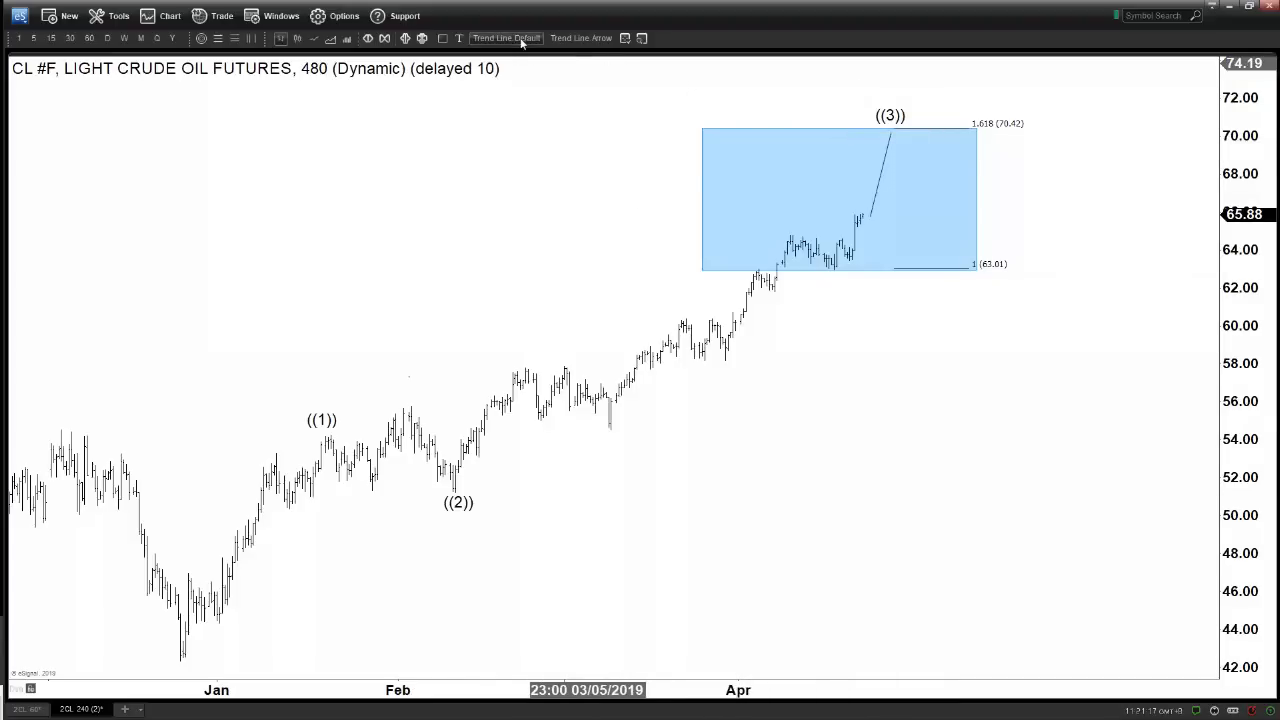
# Project a path from ((3)) down to a ((4)) dip near 65.5, then up above 72.
pyautogui.moveTo(898, 210); pyautogui.dragTo(919, 227)
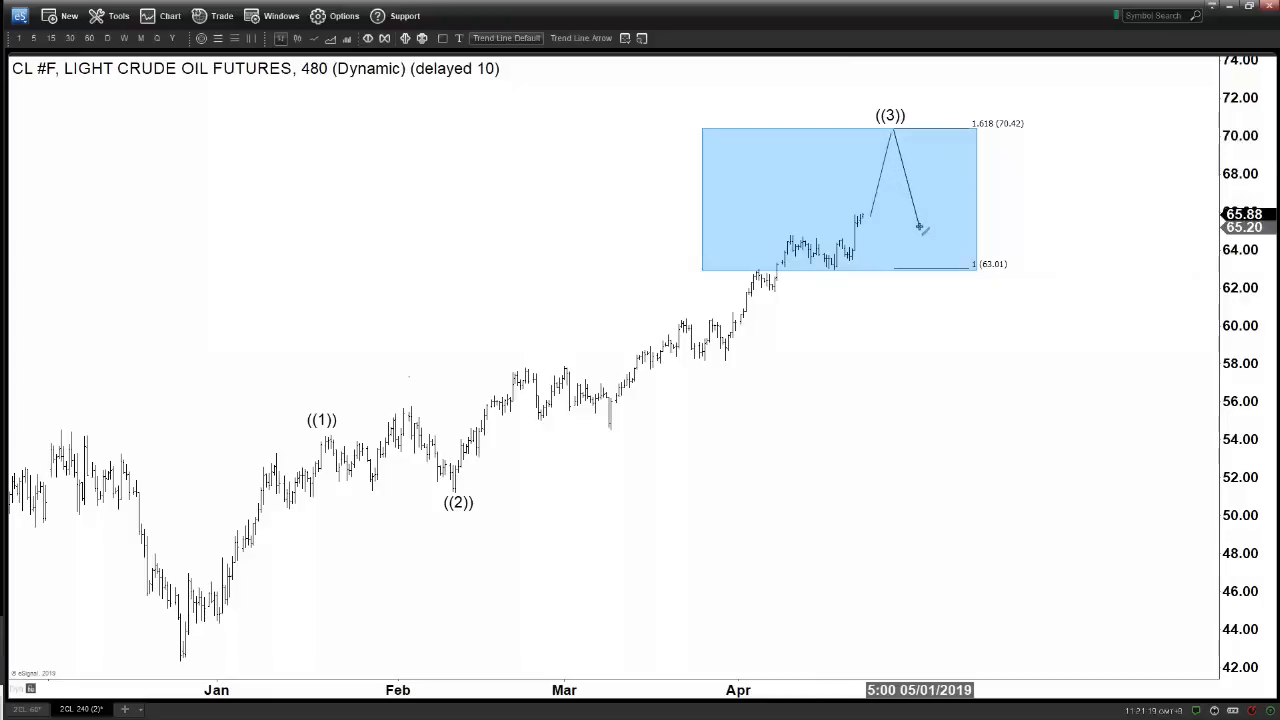
pyautogui.click(942, 86)
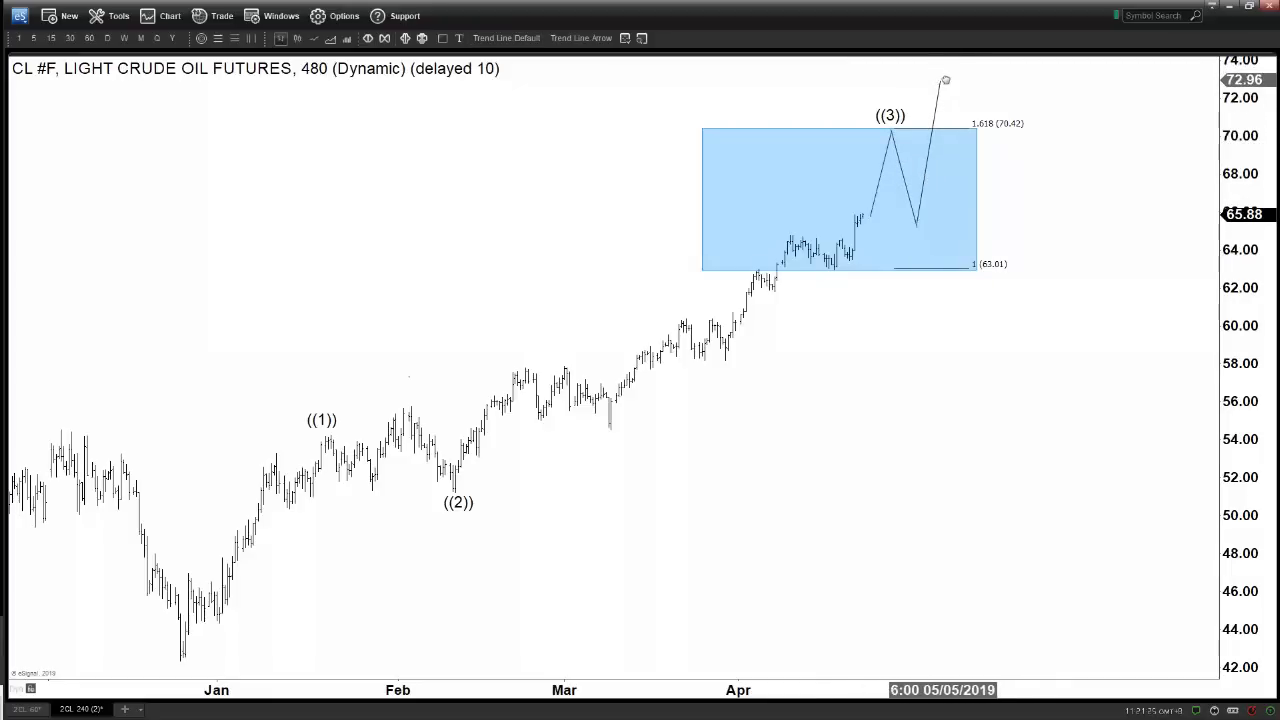
pyautogui.moveTo(893, 112); pyautogui.dragTo(933, 232)
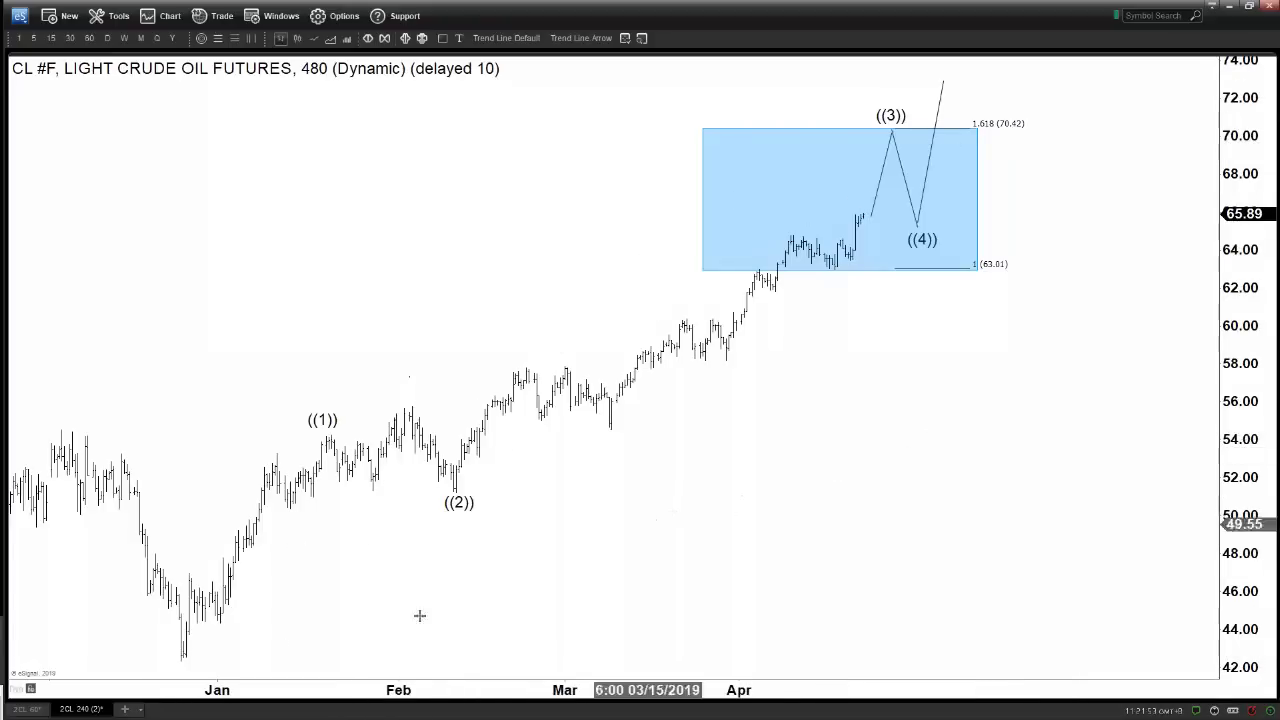
# Return to the 30-minute CL wave chart on the 2CL 60 tab.
pyautogui.click(36, 711)
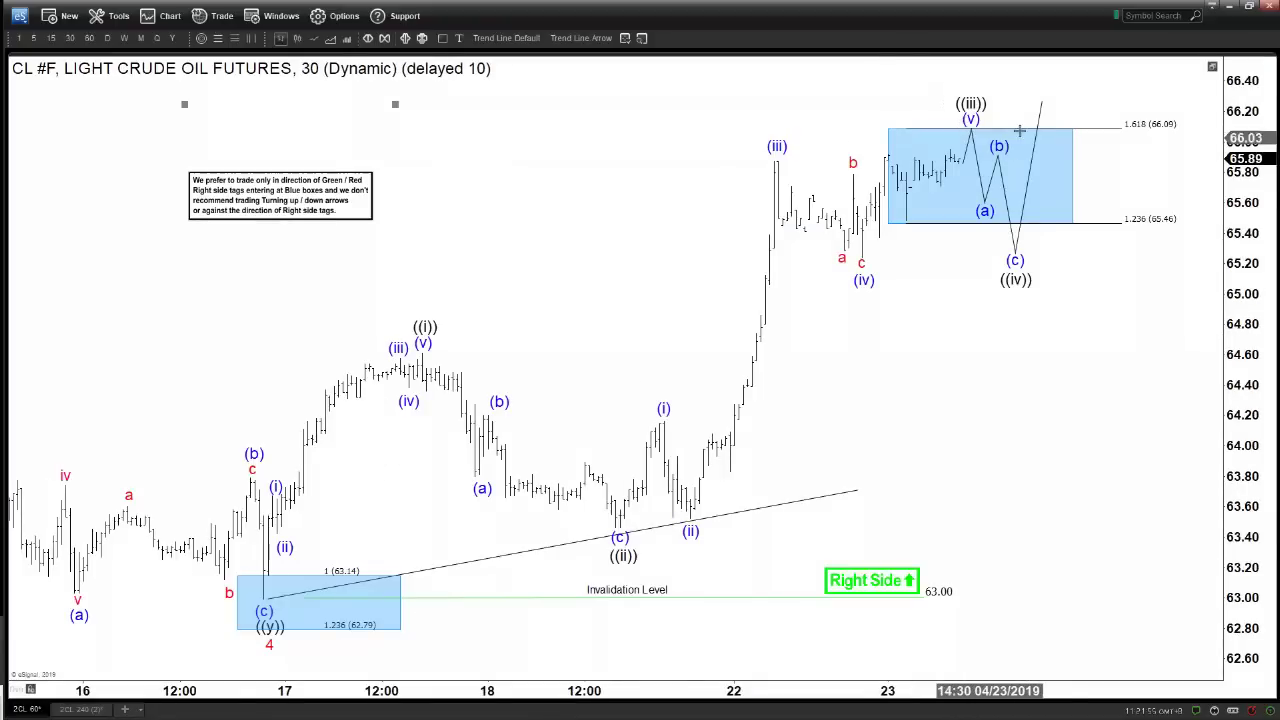